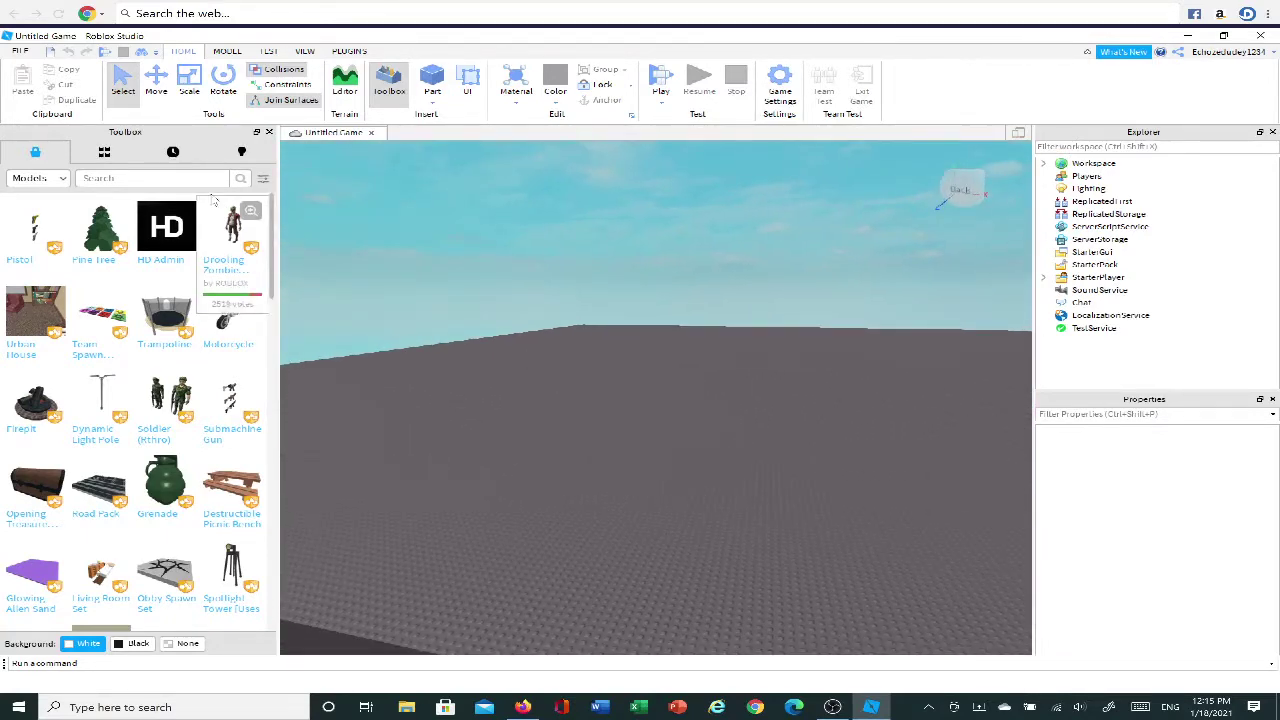
Orbit the view around the baseplate and close the Toolbox panel.
click(172, 180)
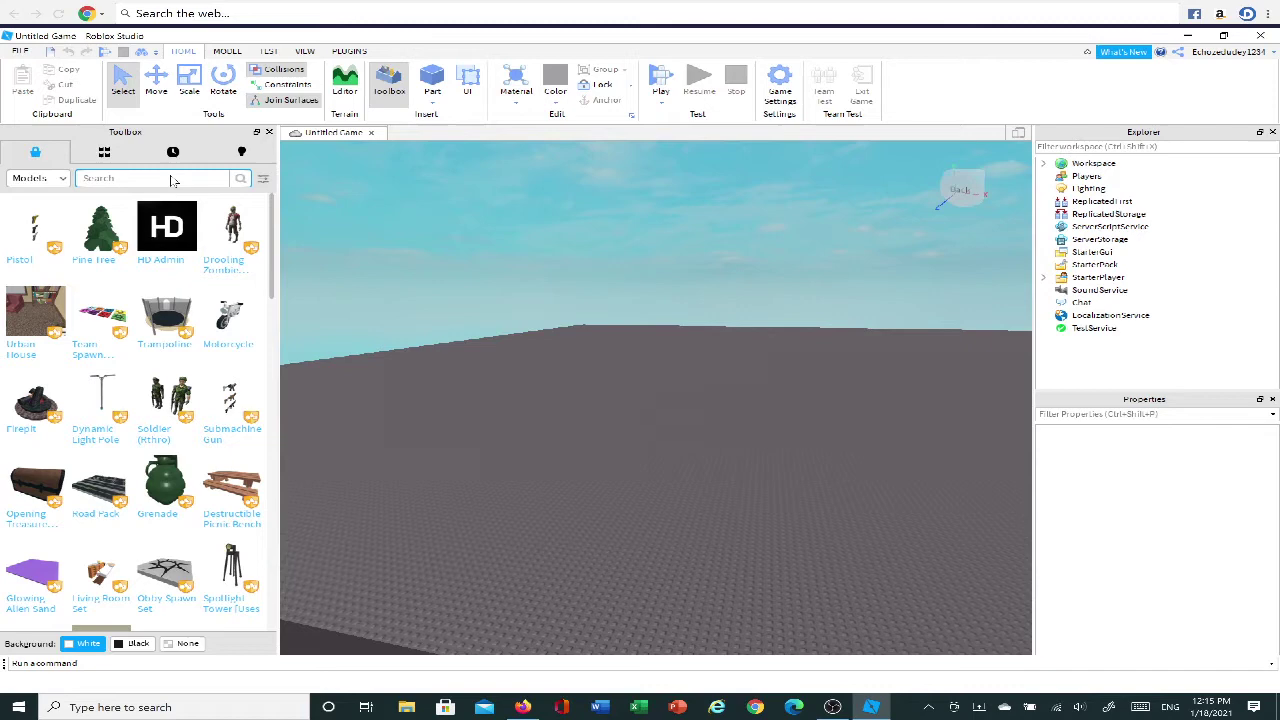
right_drag(752, 300, 802, 310)
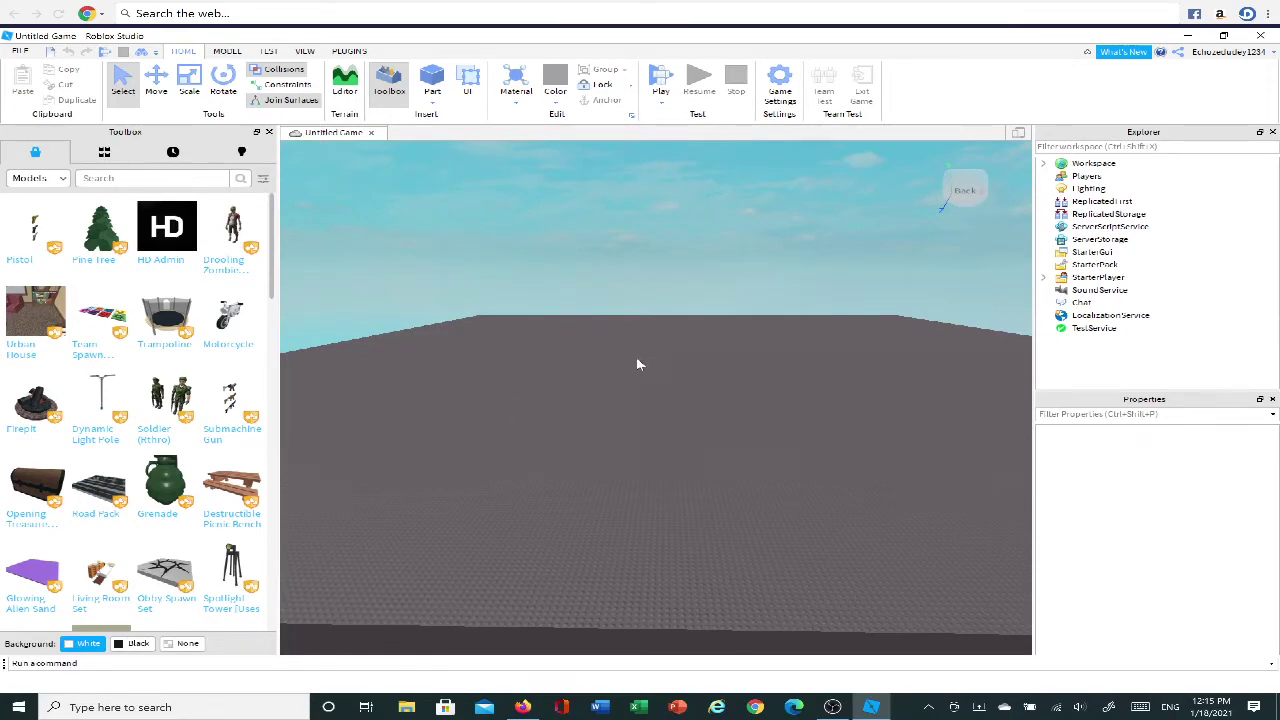
right_drag(637, 363, 637, 363)
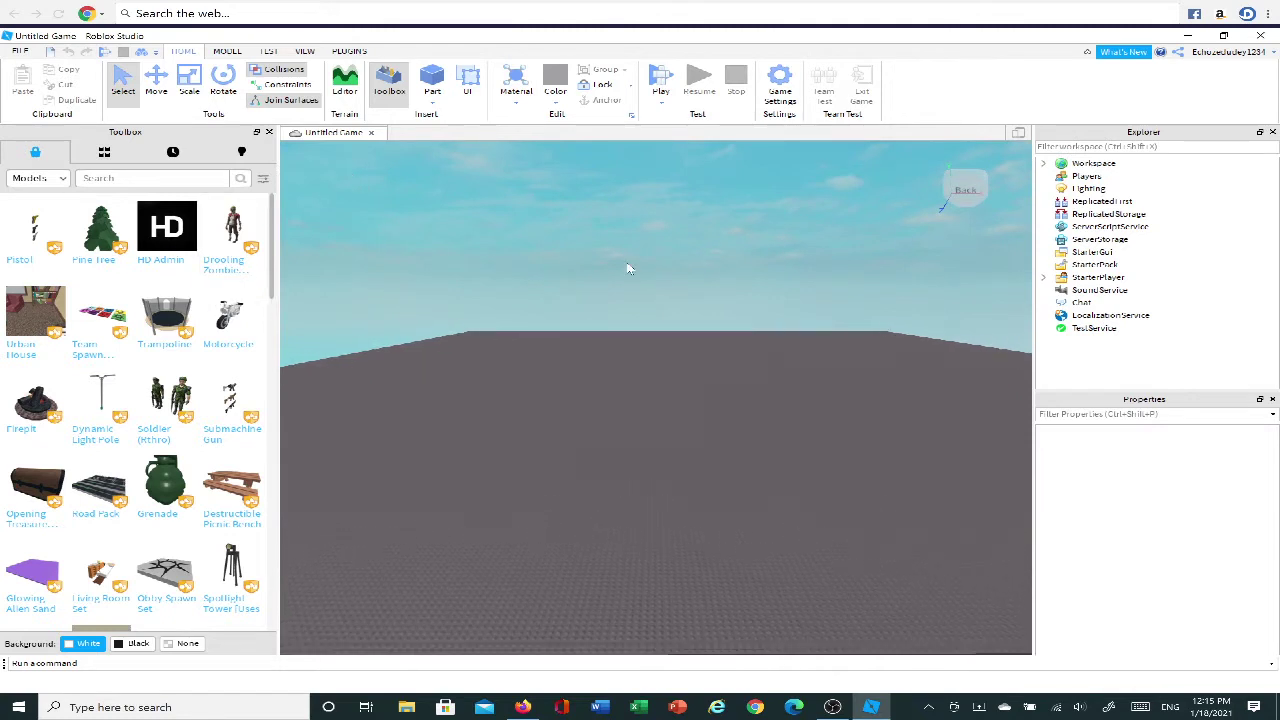
click(269, 132)
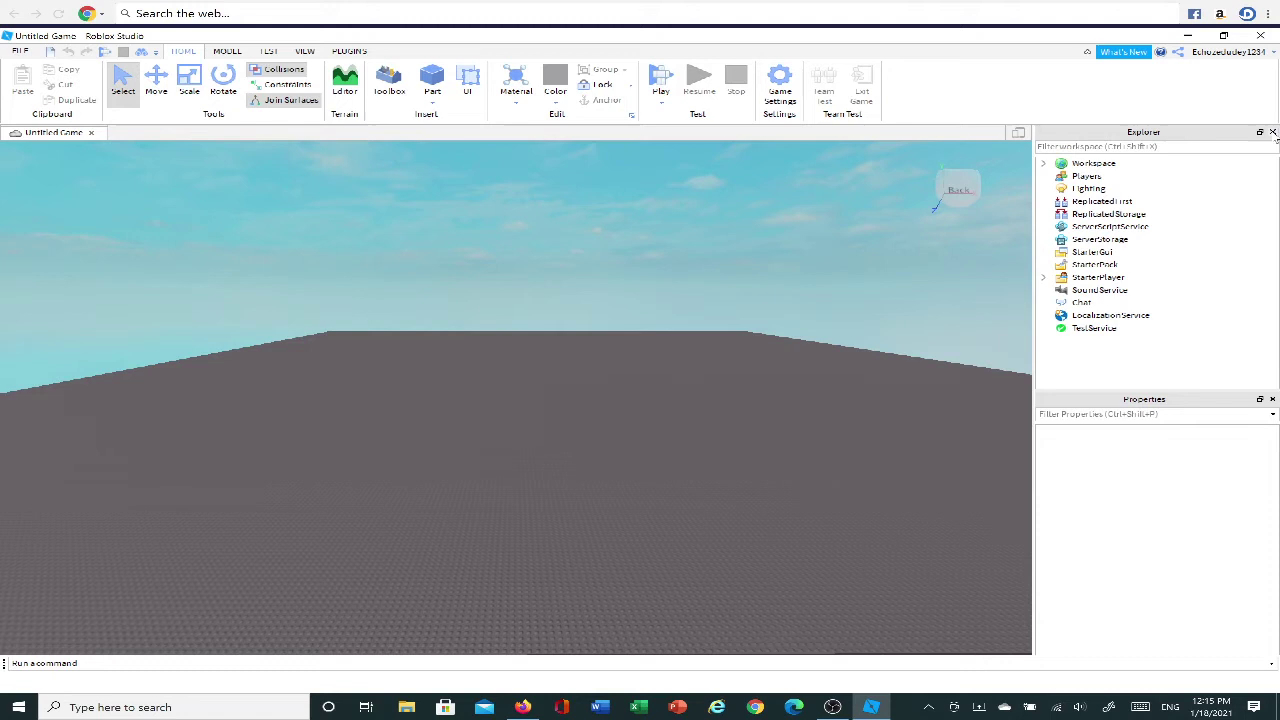
Close the Explorer and Properties panels, then toggle the Toolbox open and shut from Home.
click(1272, 132)
click(1272, 132)
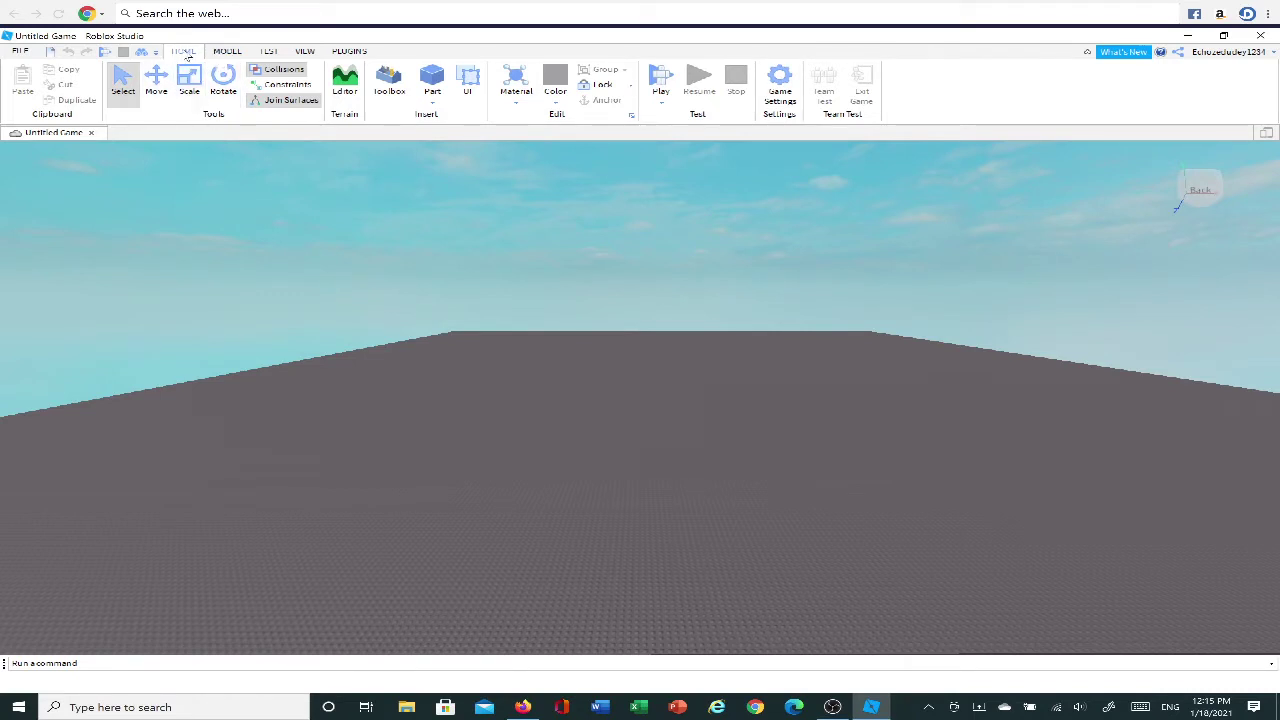
scroll(230, 62, down, 4)
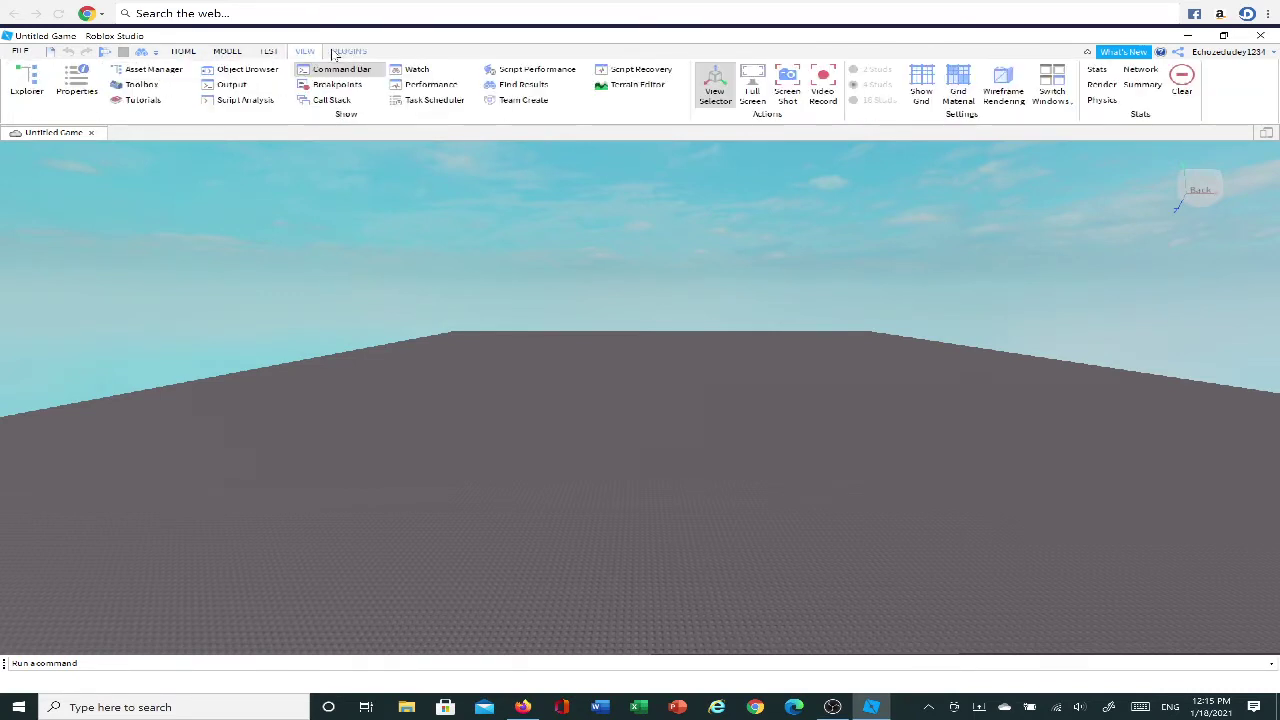
click(185, 55)
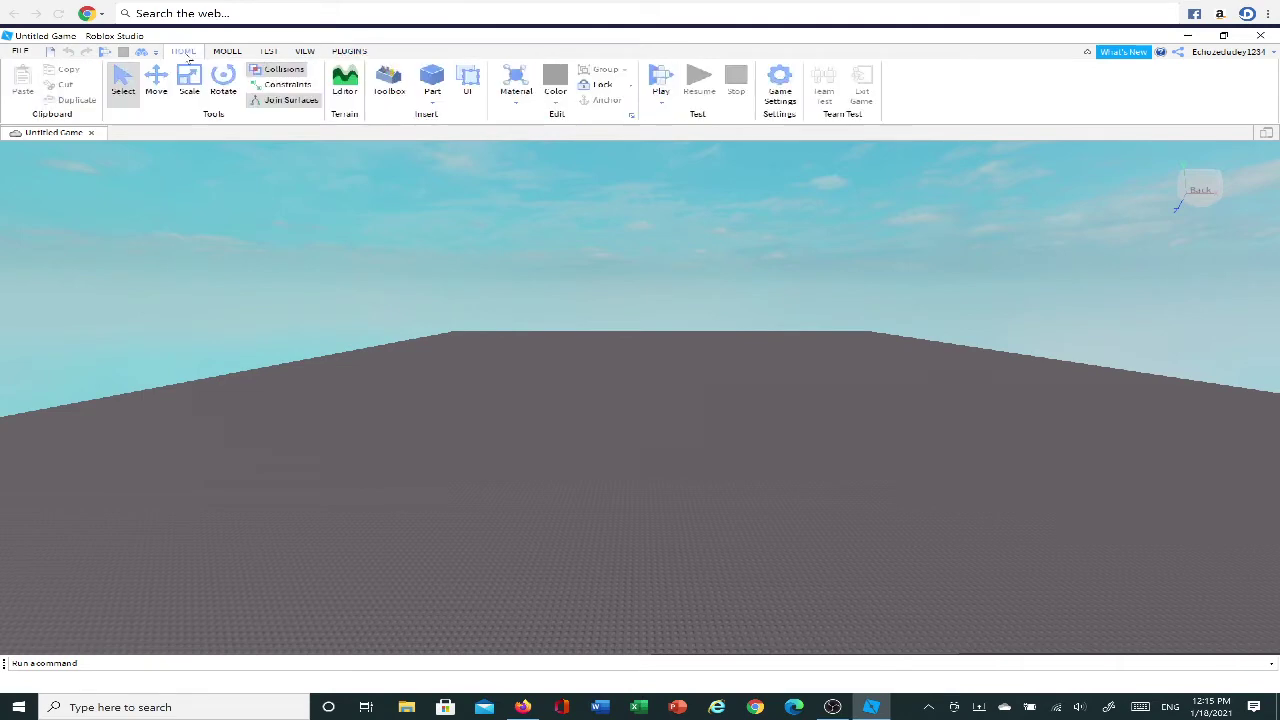
click(390, 88)
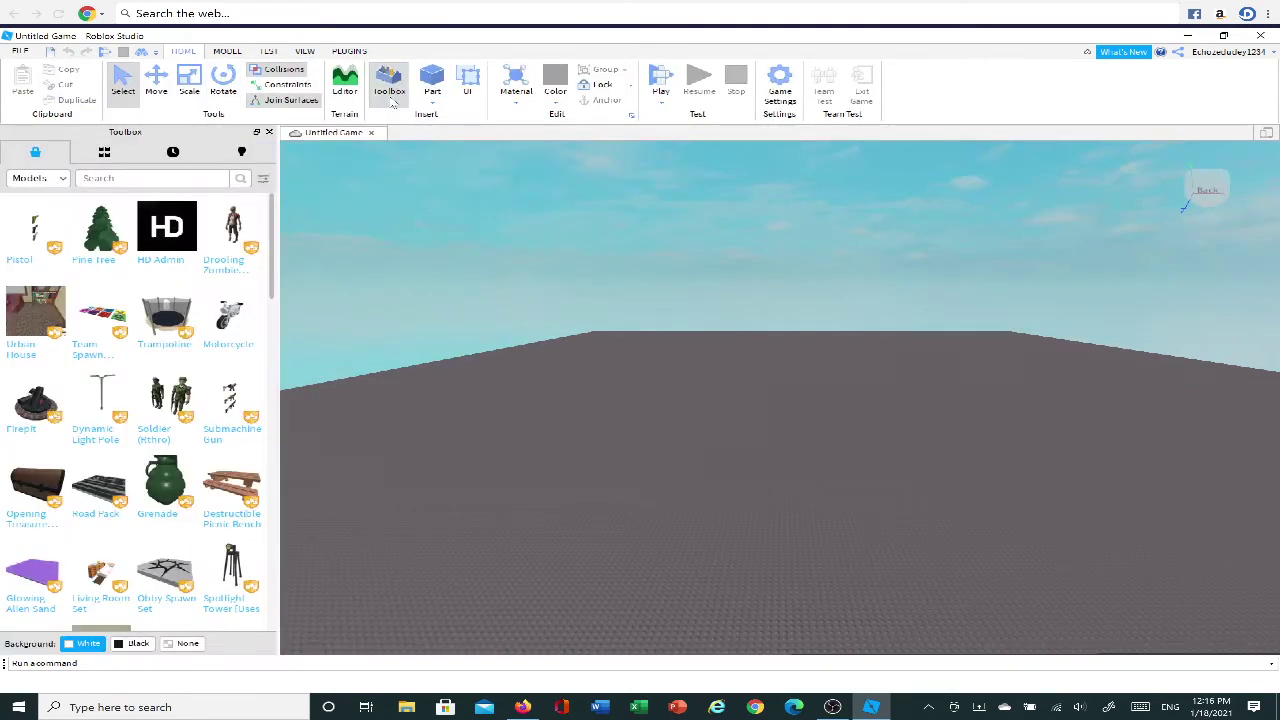
click(268, 132)
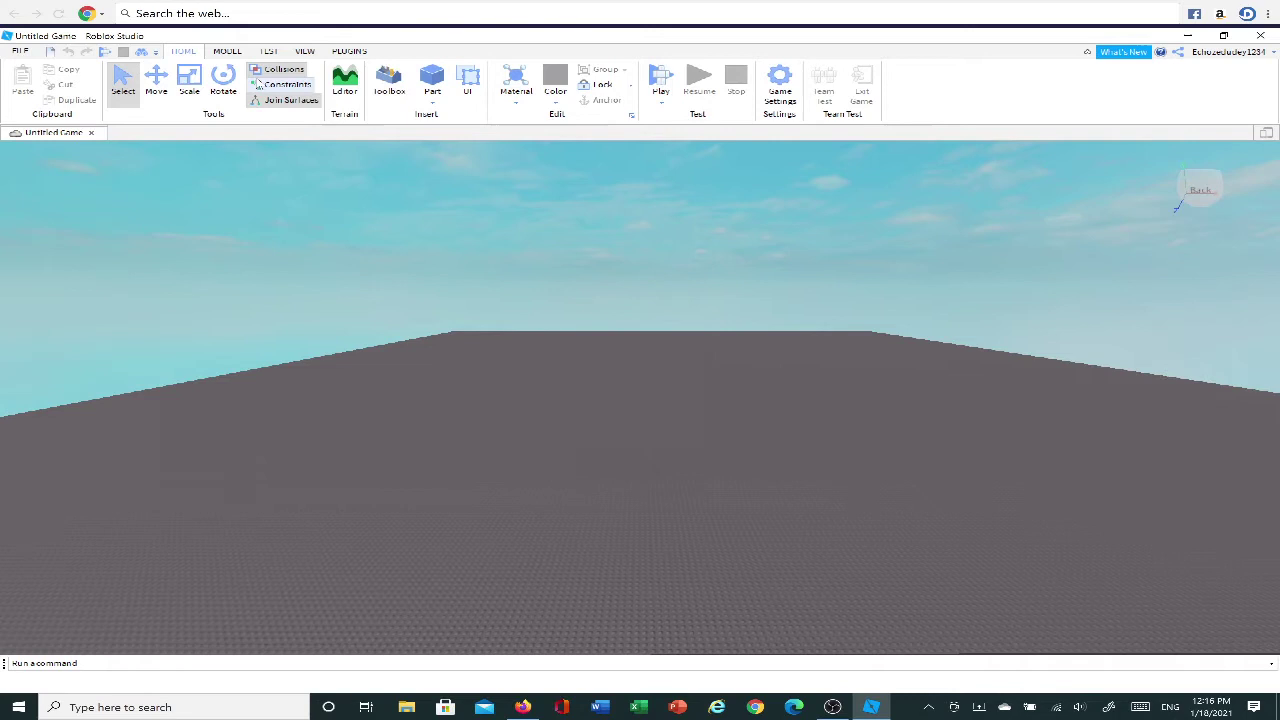
Reopen the Toolbox and Explorer panels from the View tab.
click(304, 52)
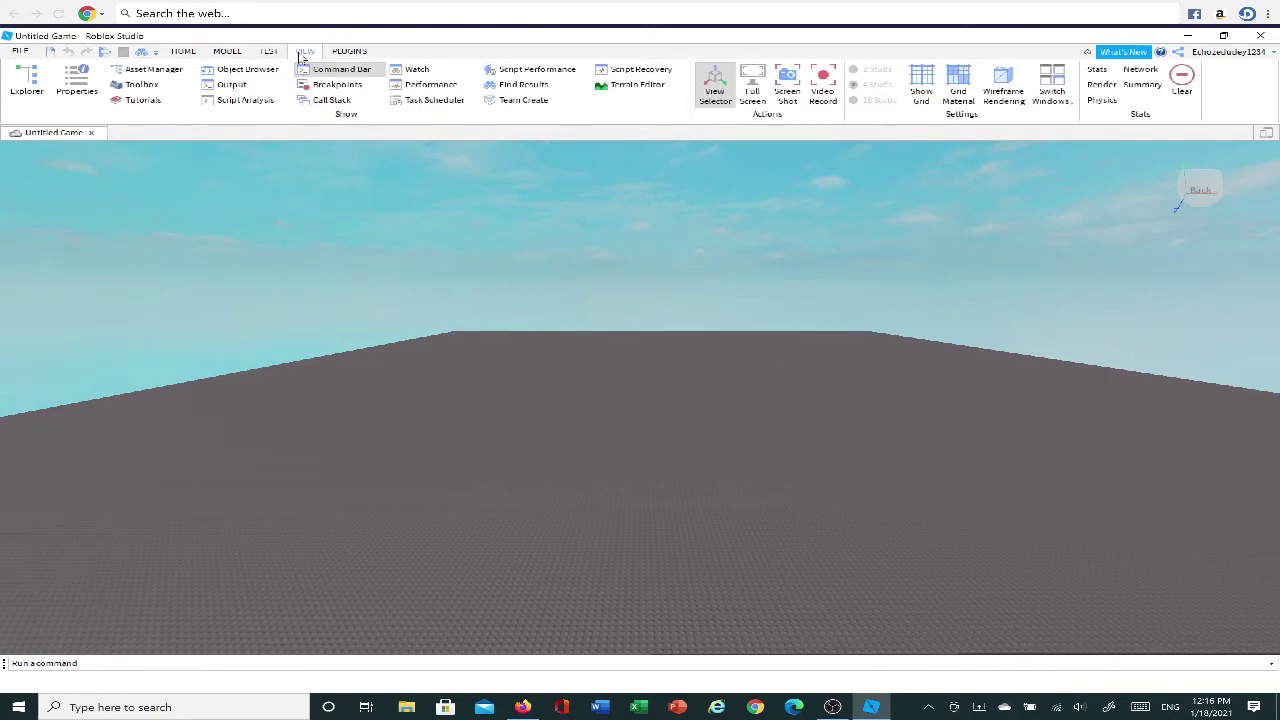
click(160, 86)
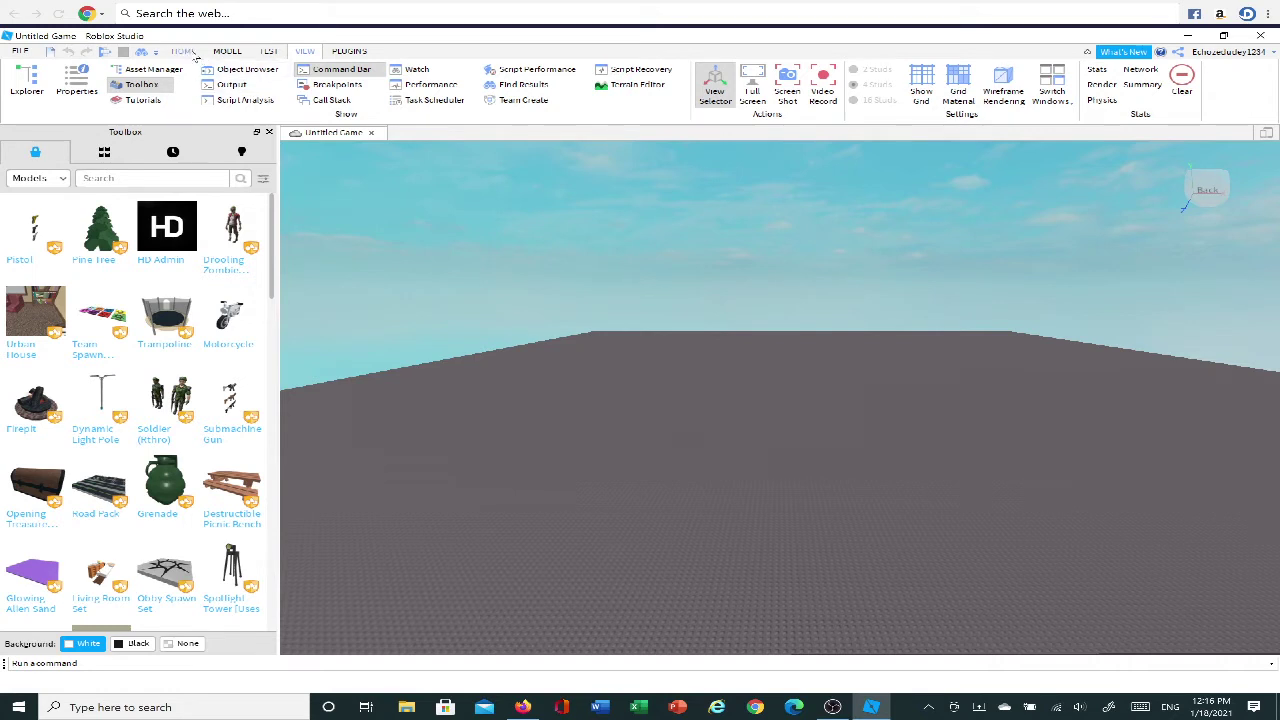
click(184, 51)
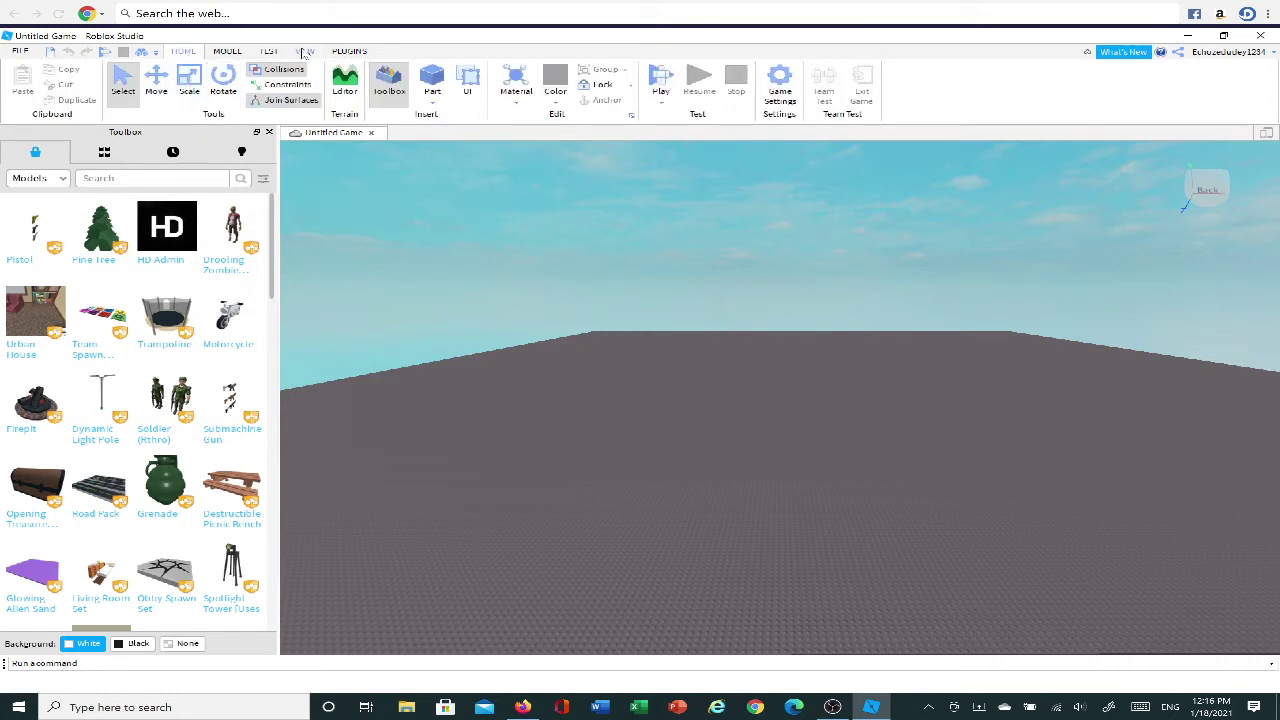
click(305, 51)
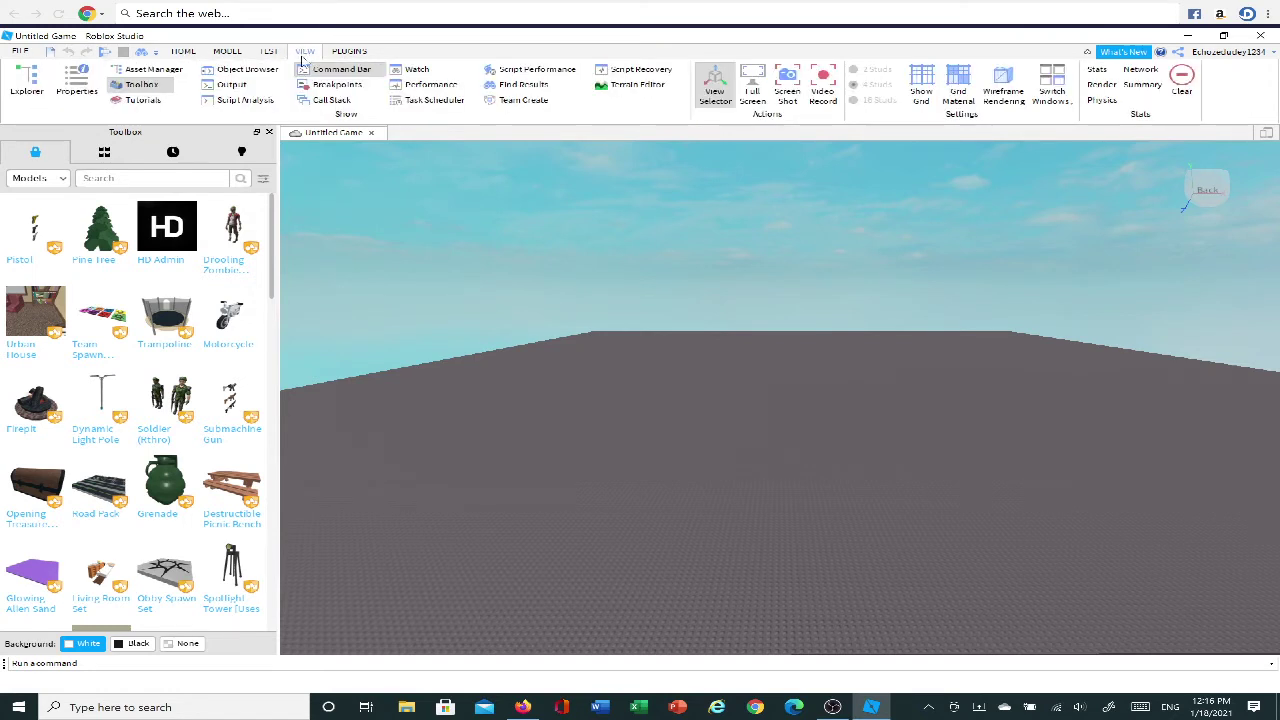
click(28, 82)
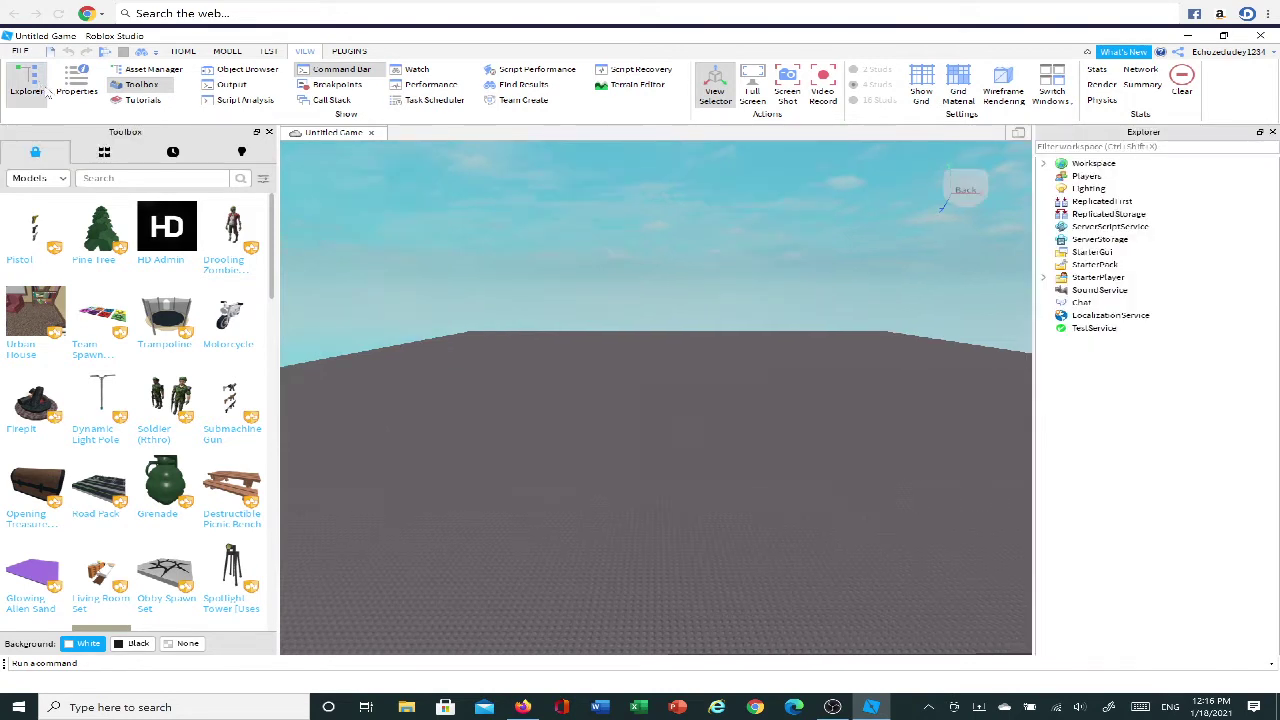
Search the Toolbox for 'adonis admin' and drag the Adonis Admin model into the world.
scroll(550, 311, down, 3)
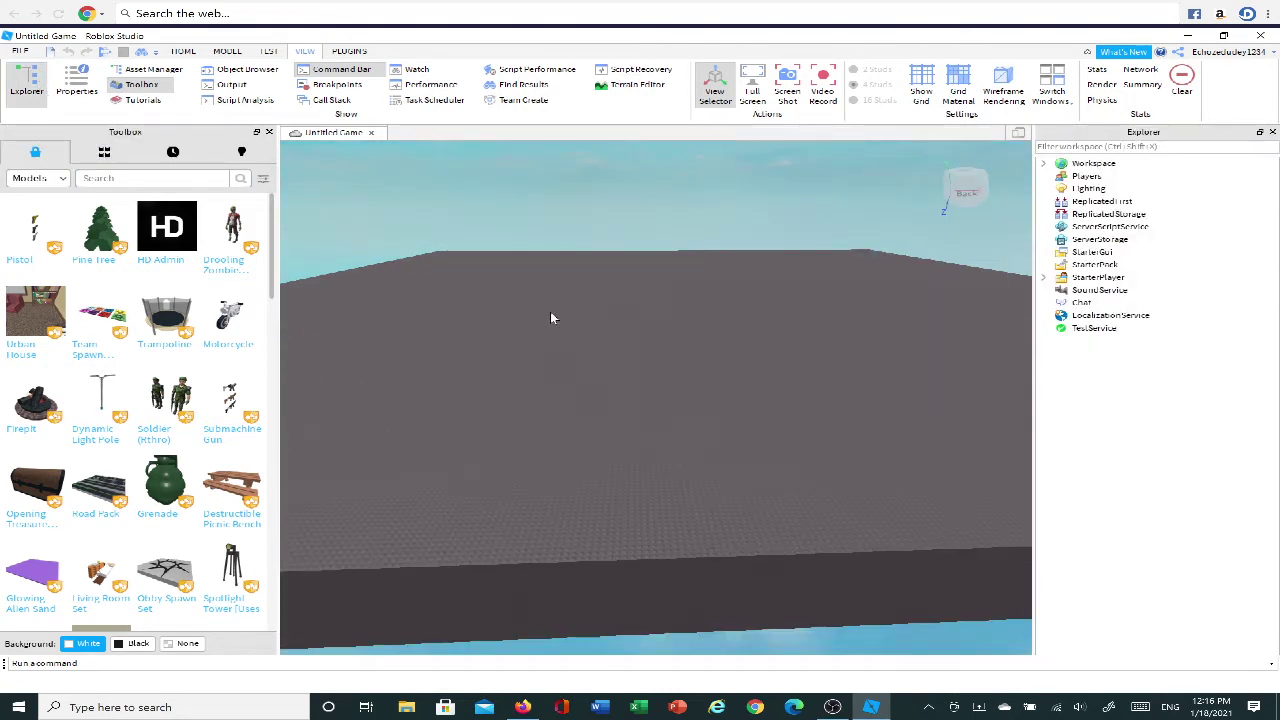
click(157, 180)
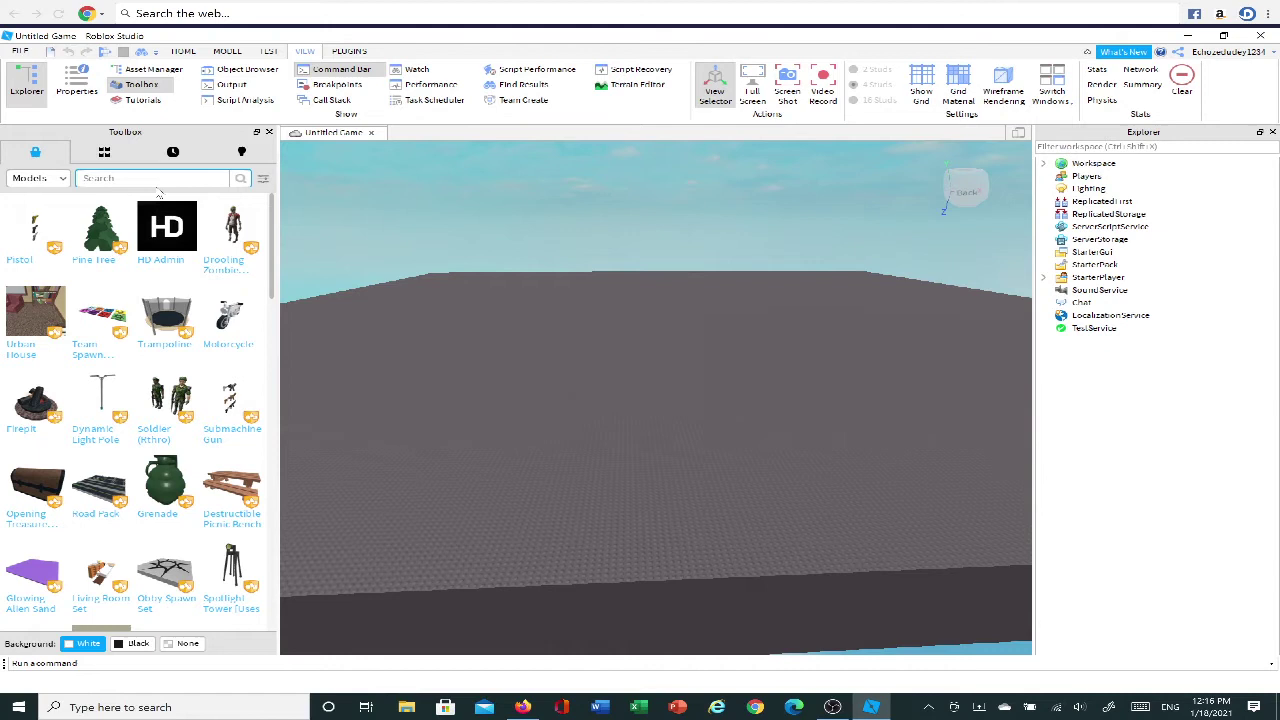
text(adonis admin)
key(Return)
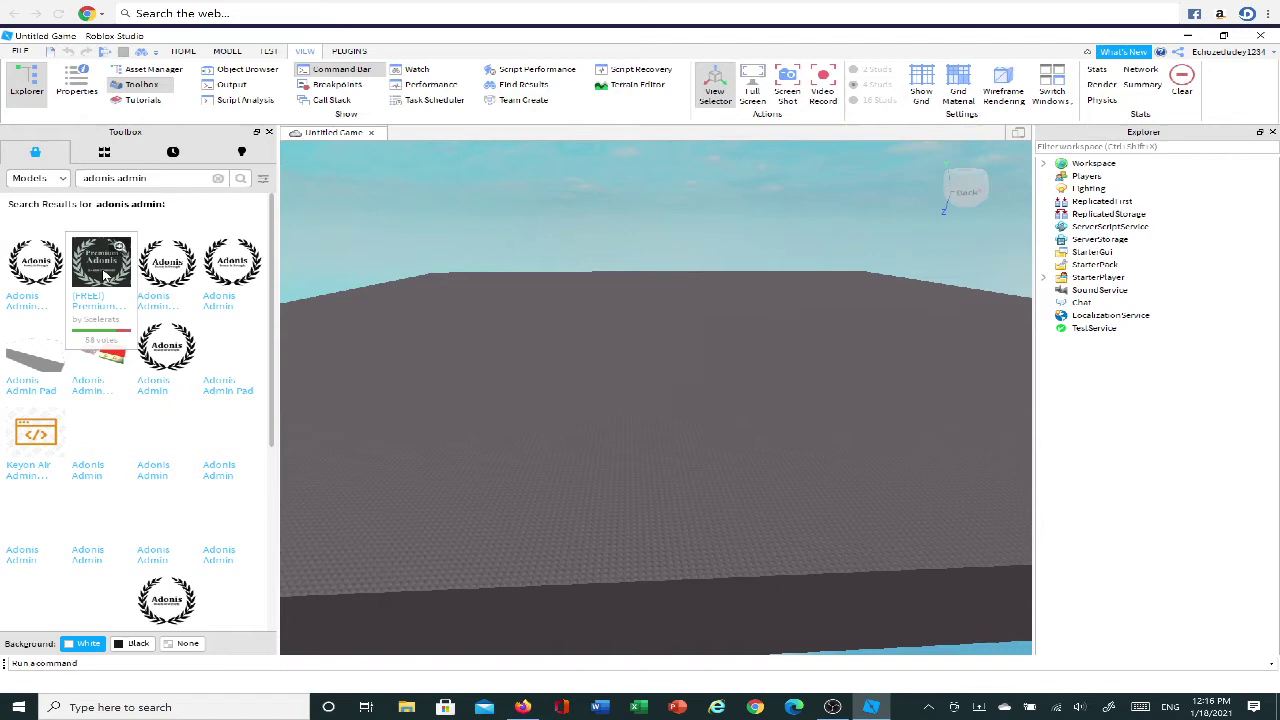
drag(33, 268, 703, 400)
scroll(700, 397, up, 5)
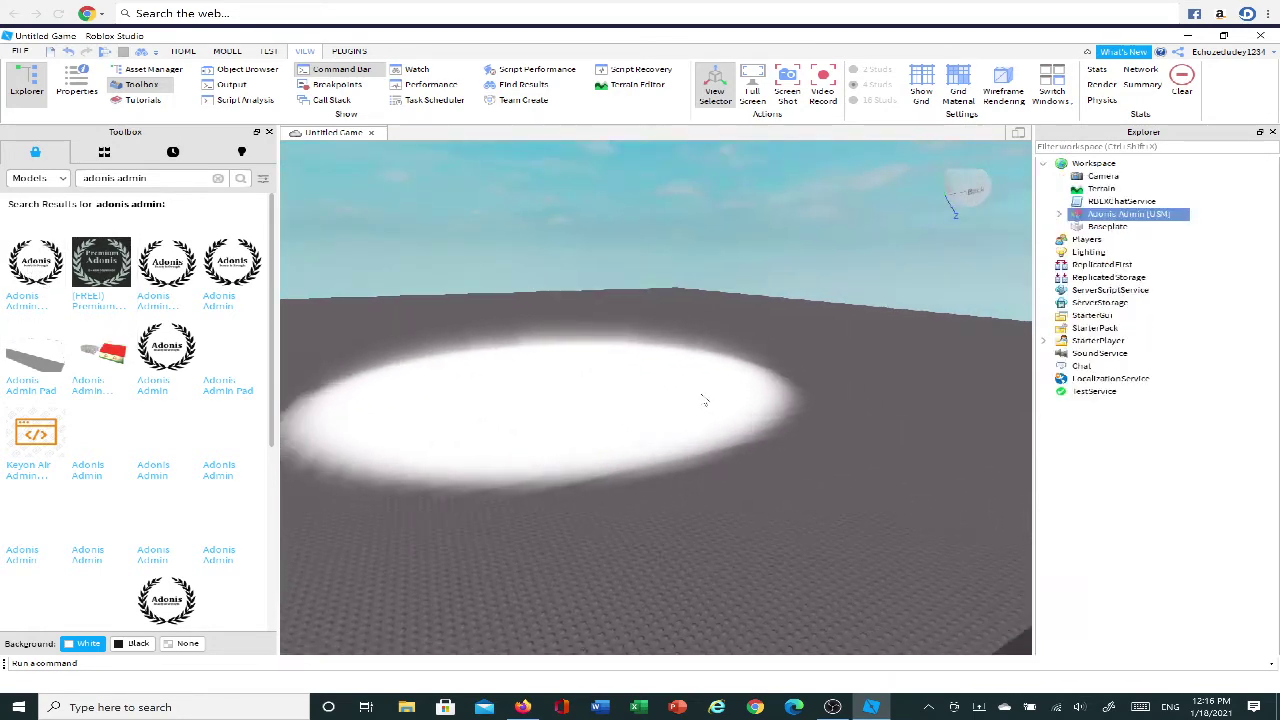
scroll(676, 380, down, 4)
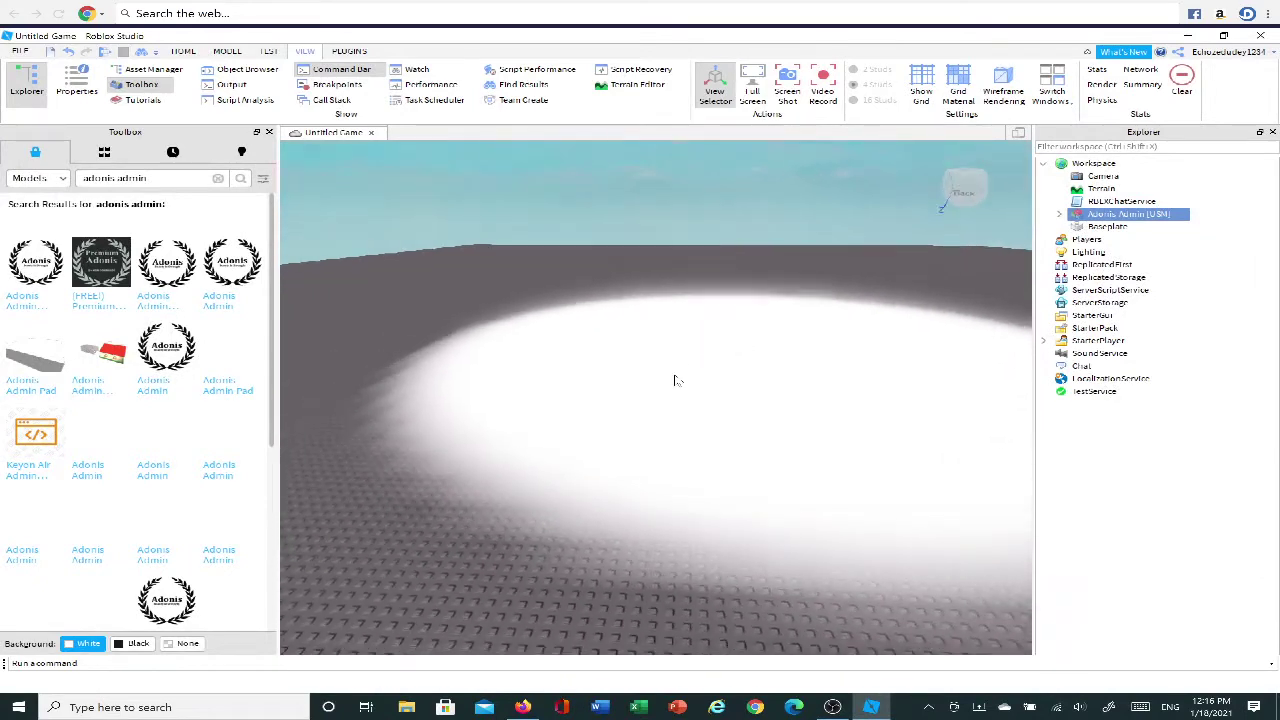
click(182, 51)
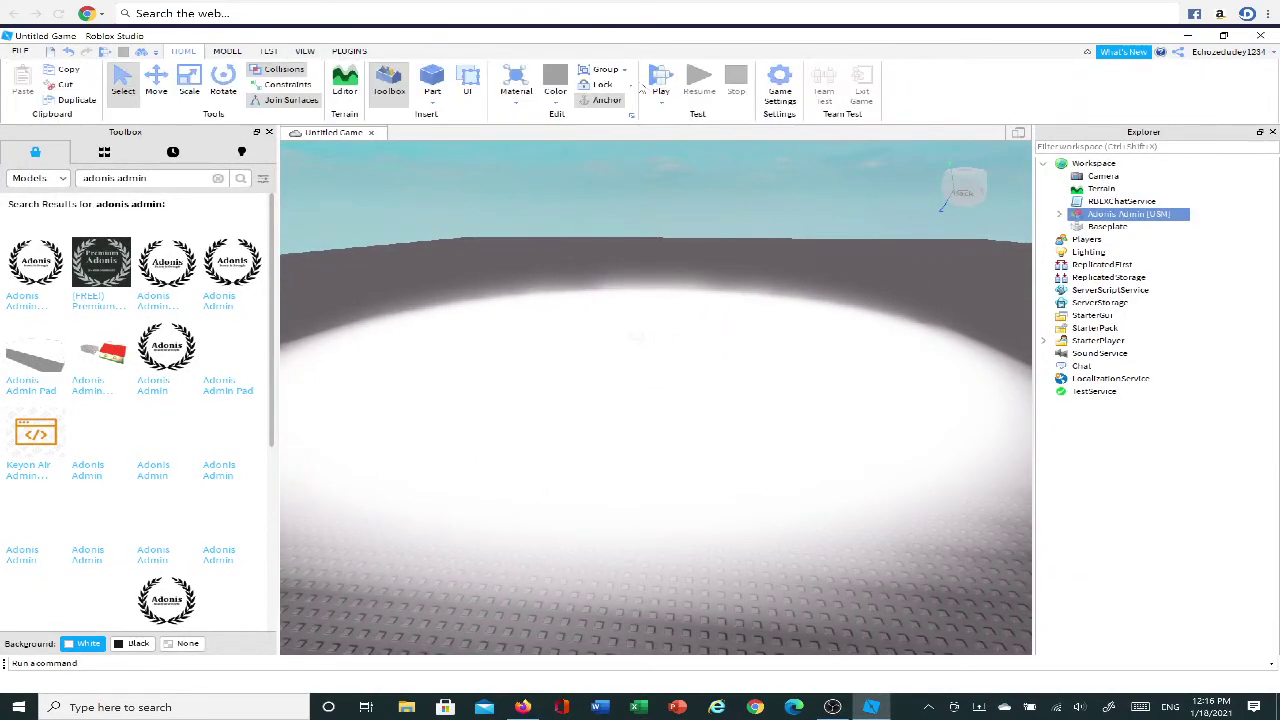
Playtest the game, walk around, dismiss the Welcome and Warning notices, then stop the test.
click(661, 80)
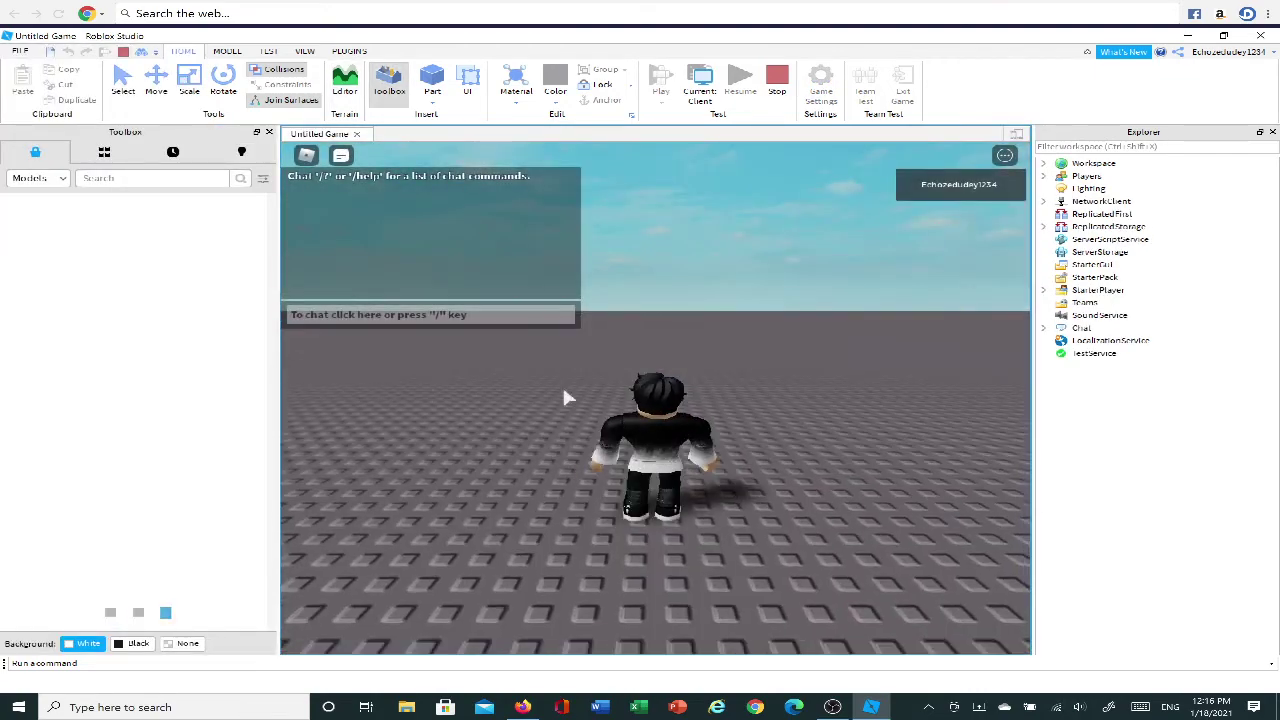
key(a)
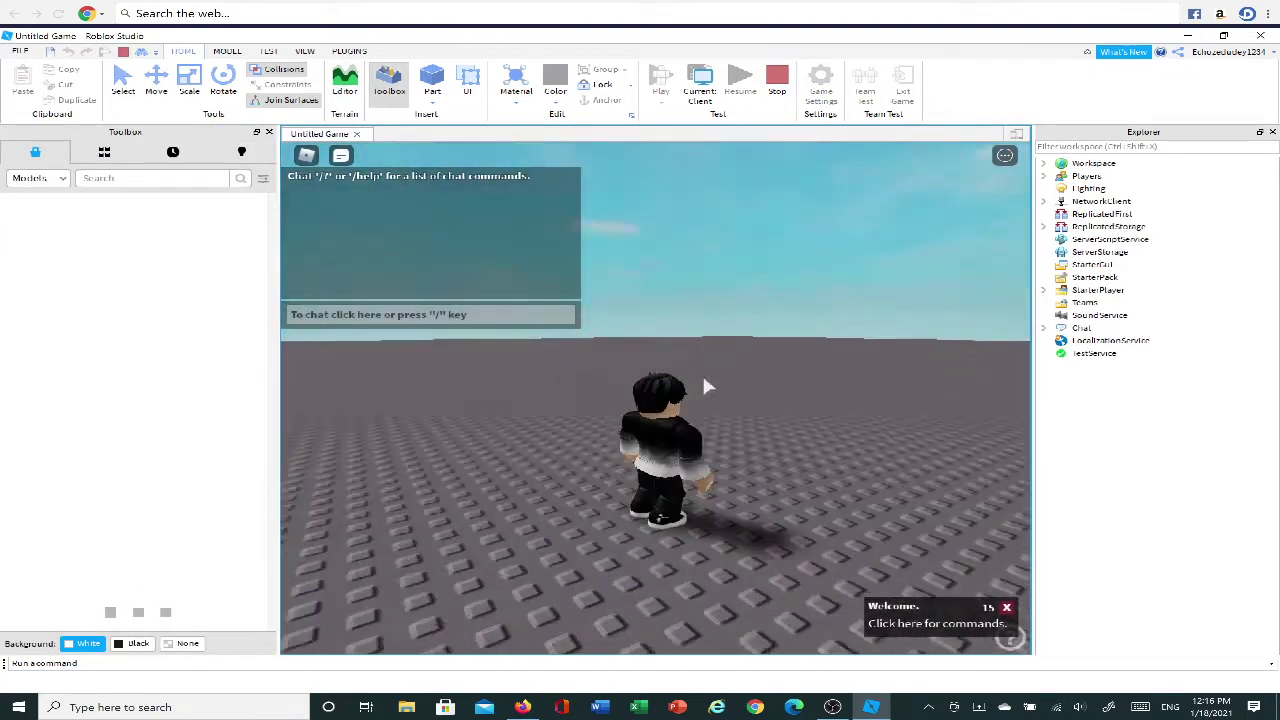
right_drag(705, 387, 780, 392)
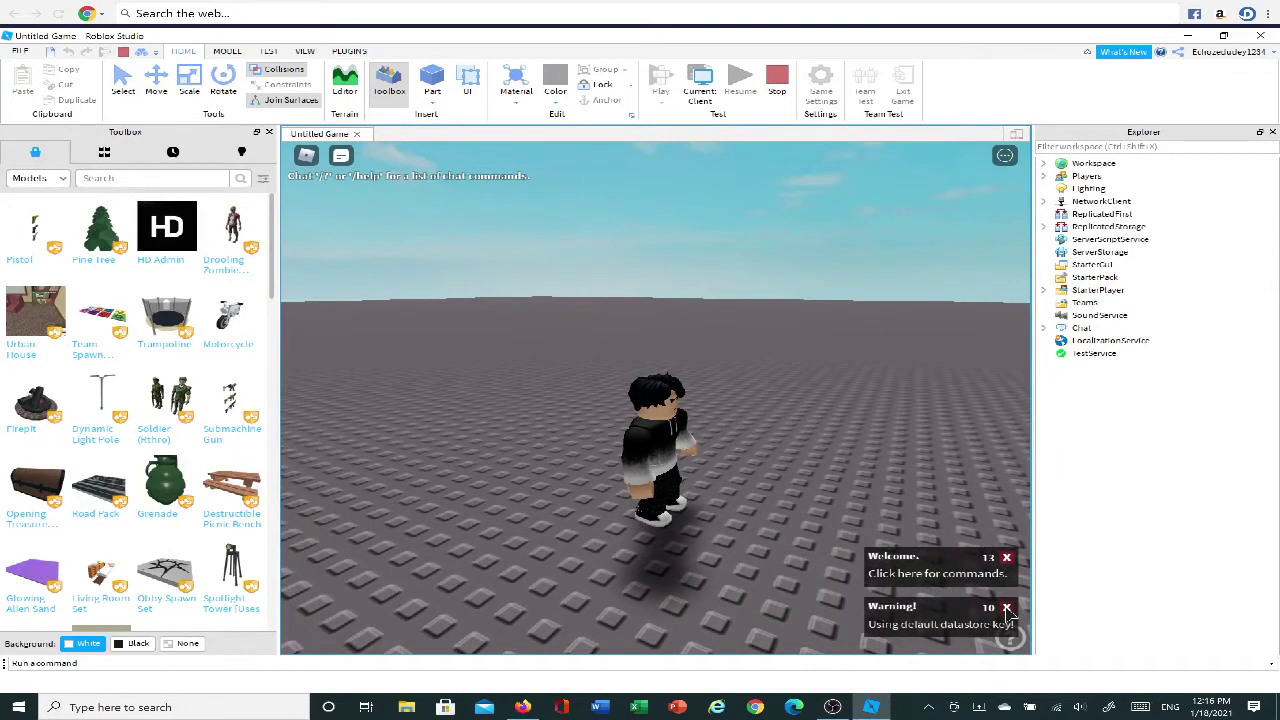
click(1006, 557)
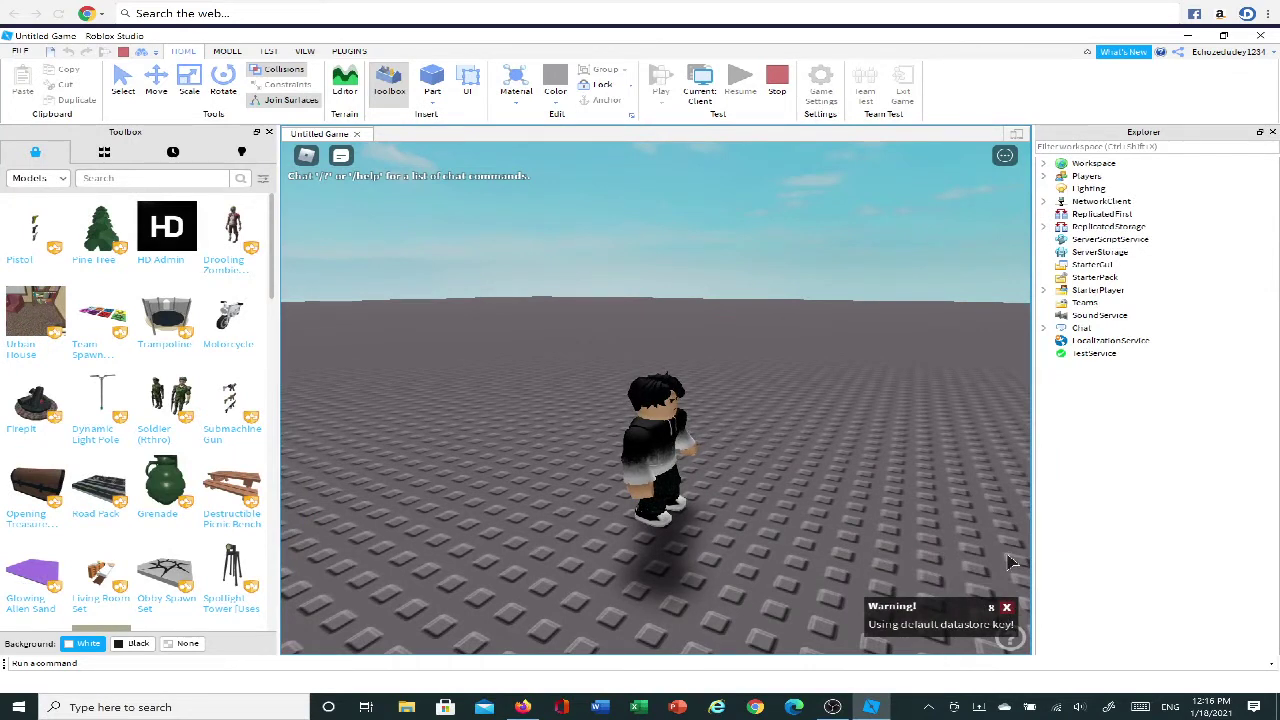
click(1006, 607)
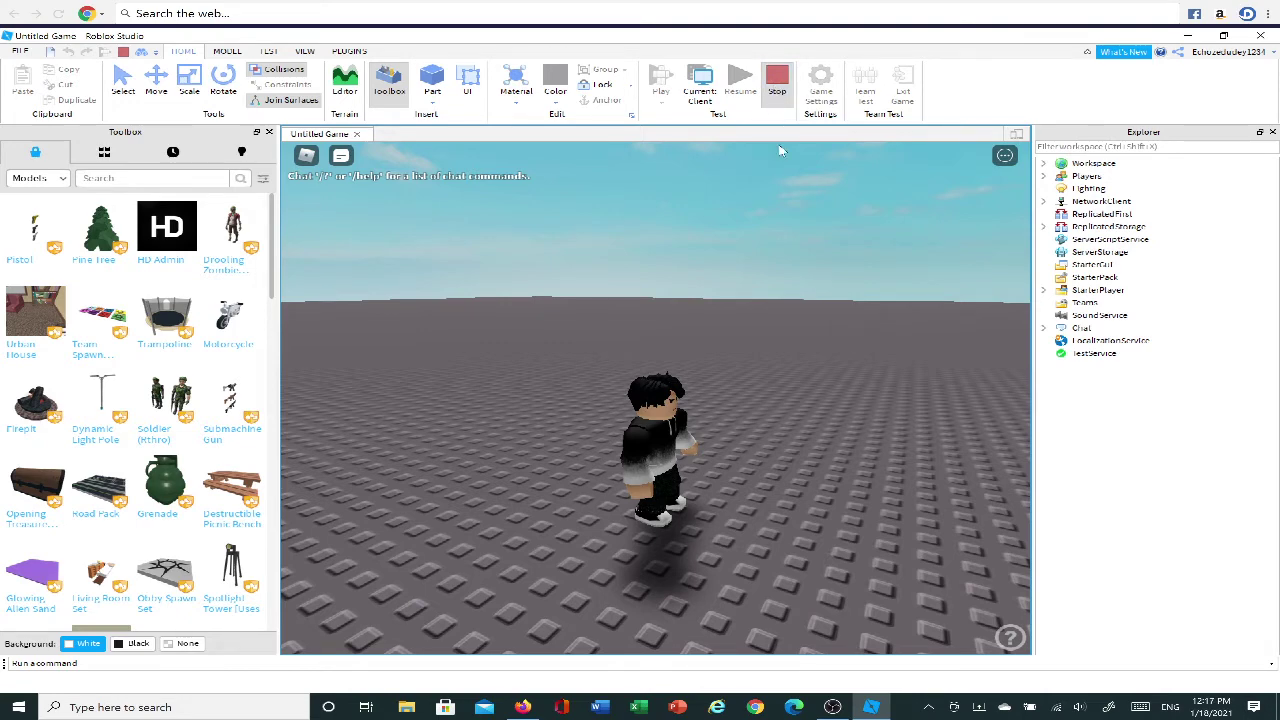
click(777, 88)
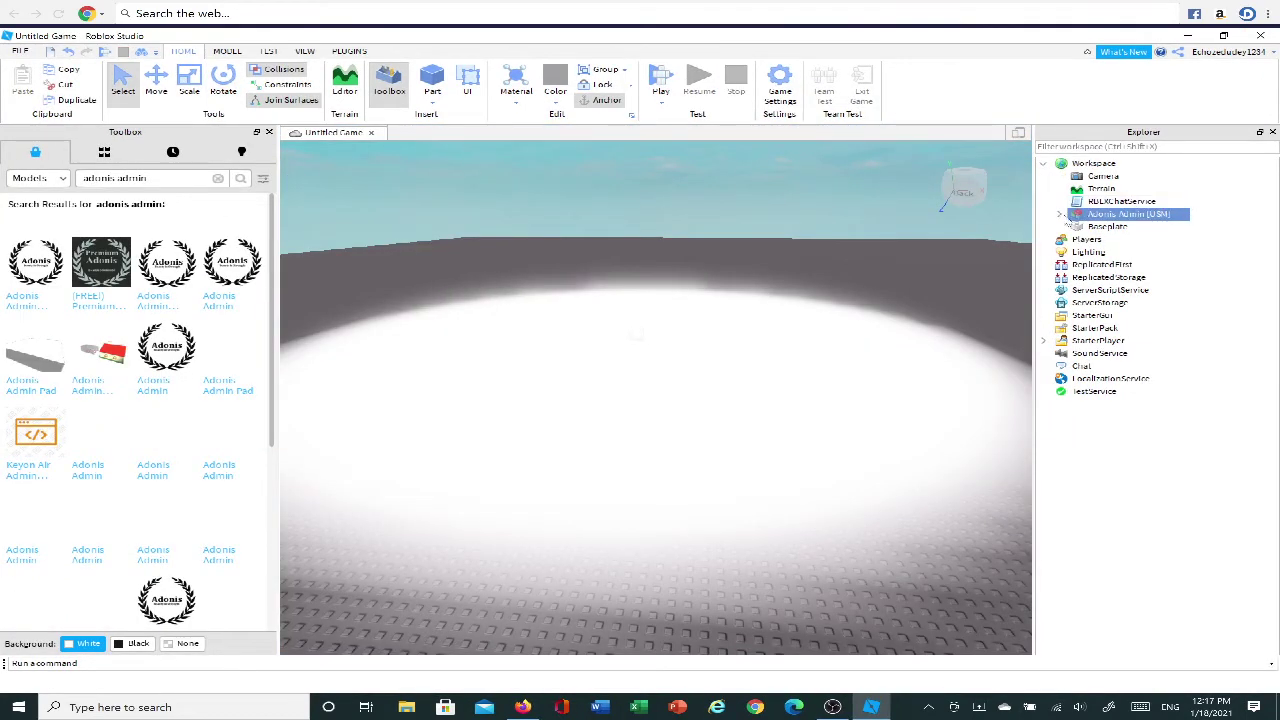
Expand the Adonis Admin model and its Config folder in Explorer.
click(1059, 214)
click(1059, 213)
click(1059, 214)
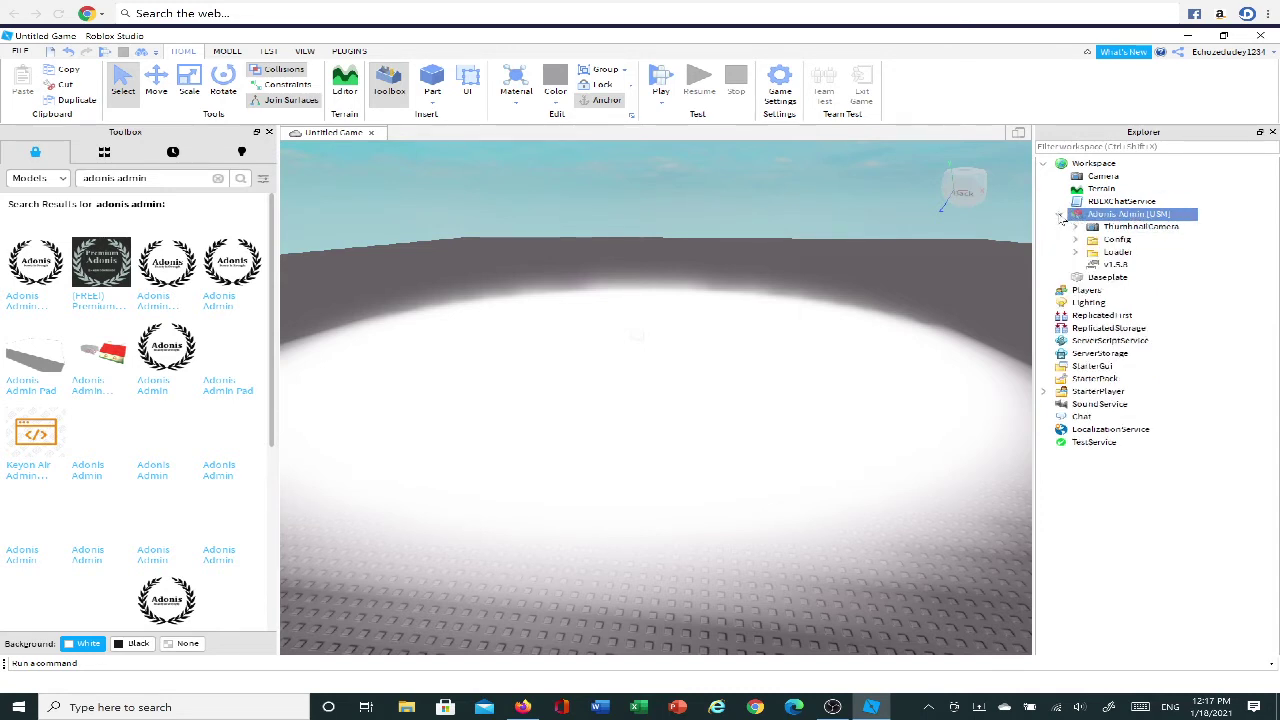
click(1110, 241)
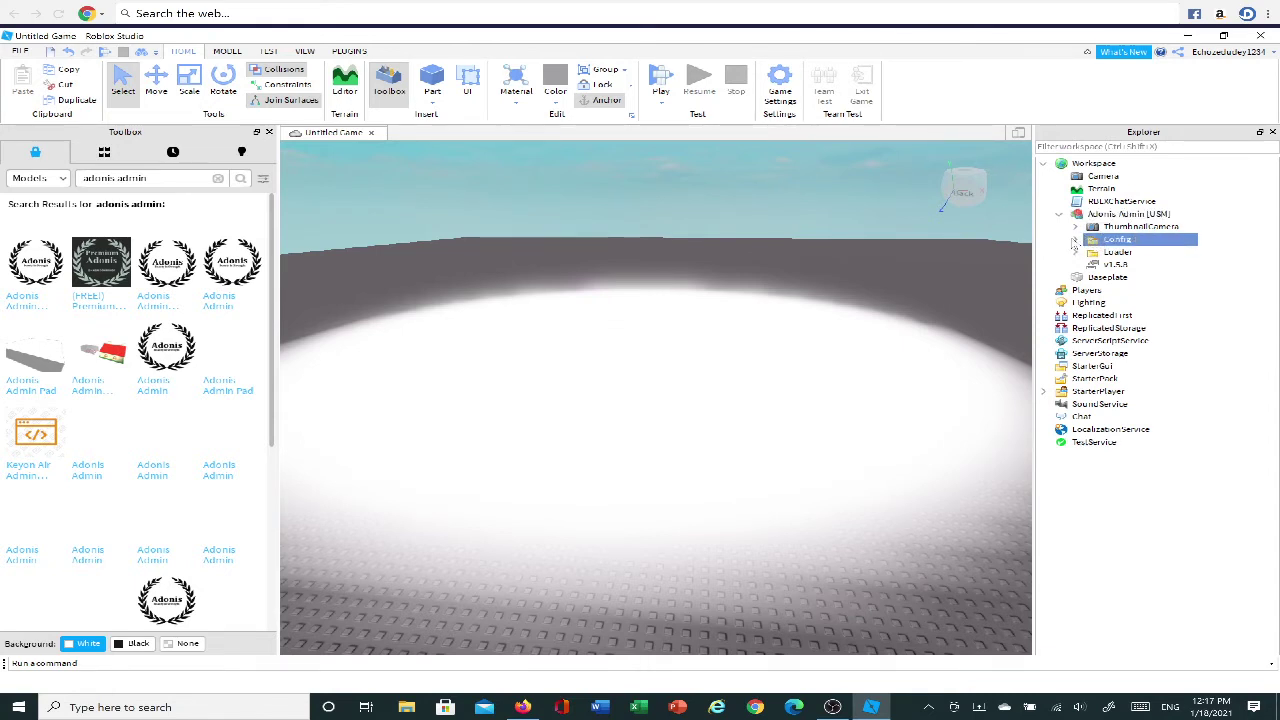
click(1074, 241)
Briefly open the Settings script, close it, and re-expand the Config folder.
click(1124, 291)
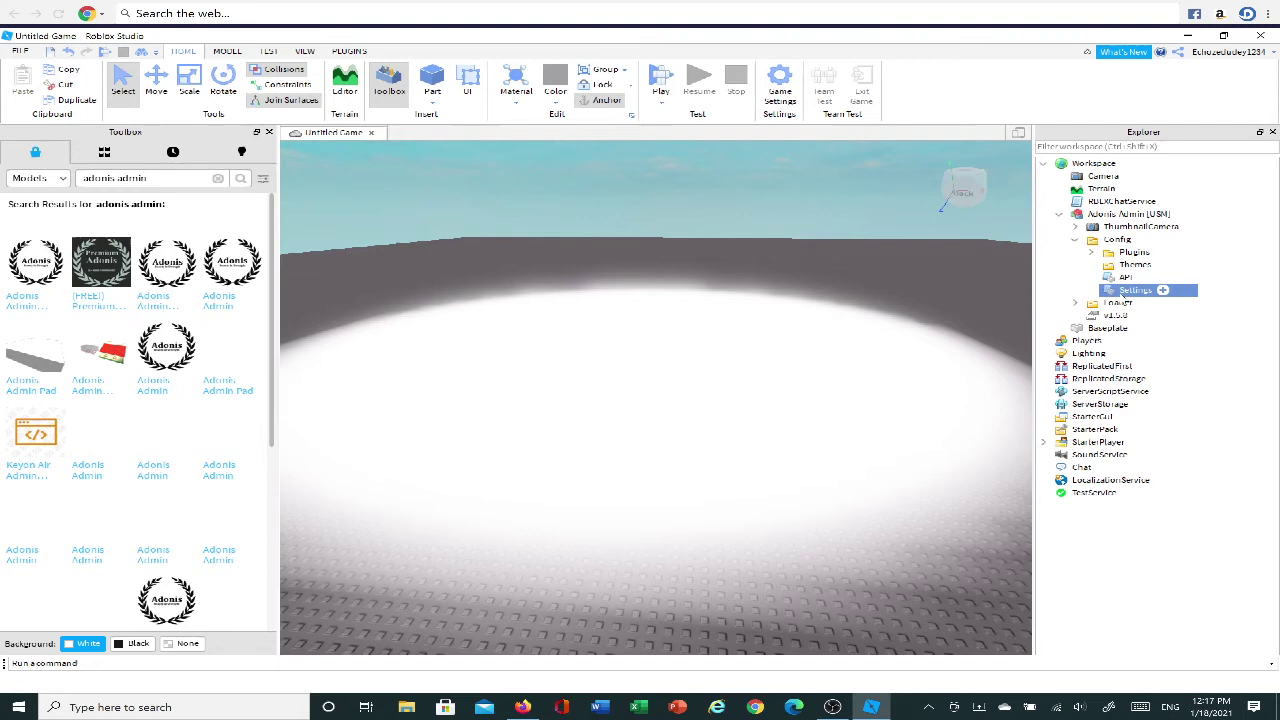
double_click(1124, 291)
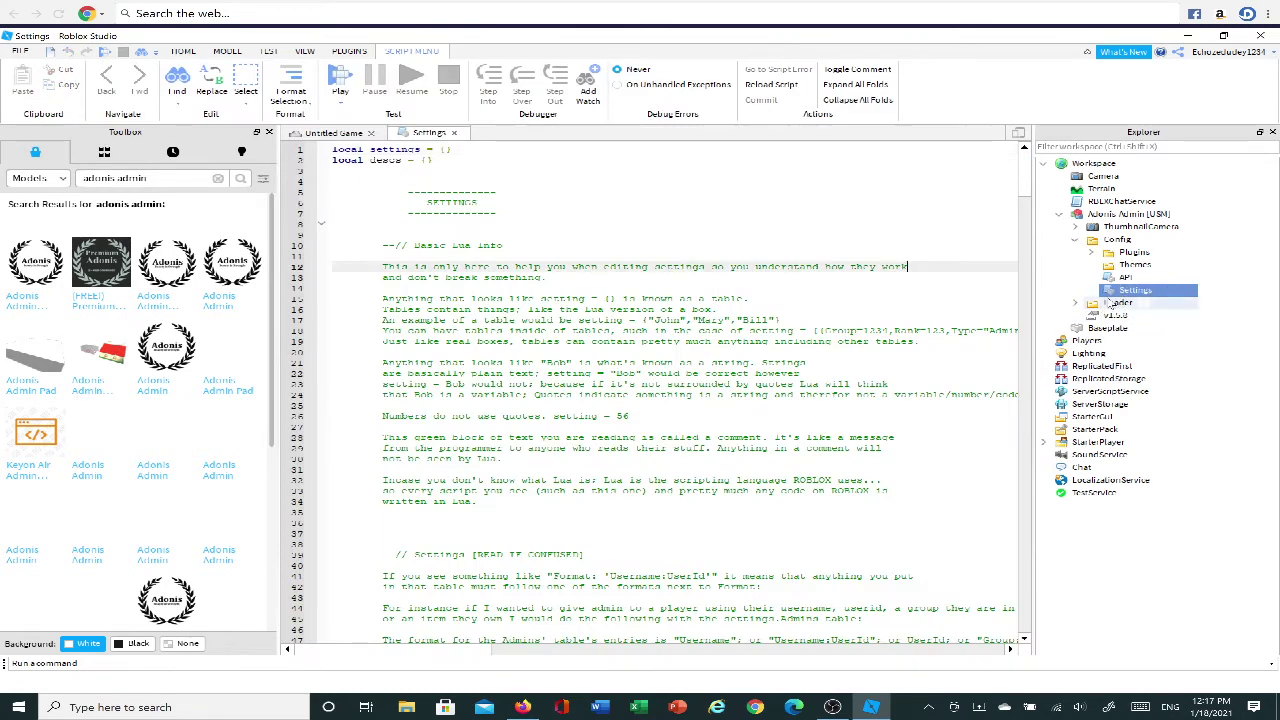
click(1112, 291)
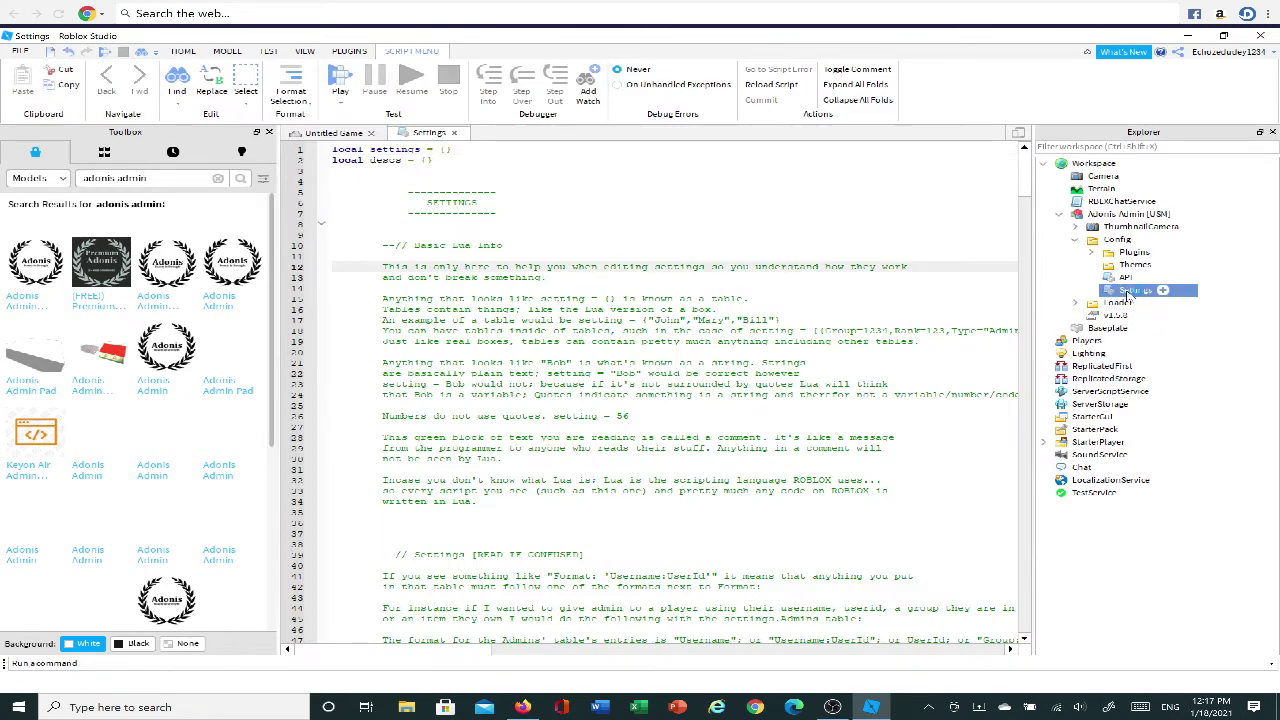
click(453, 132)
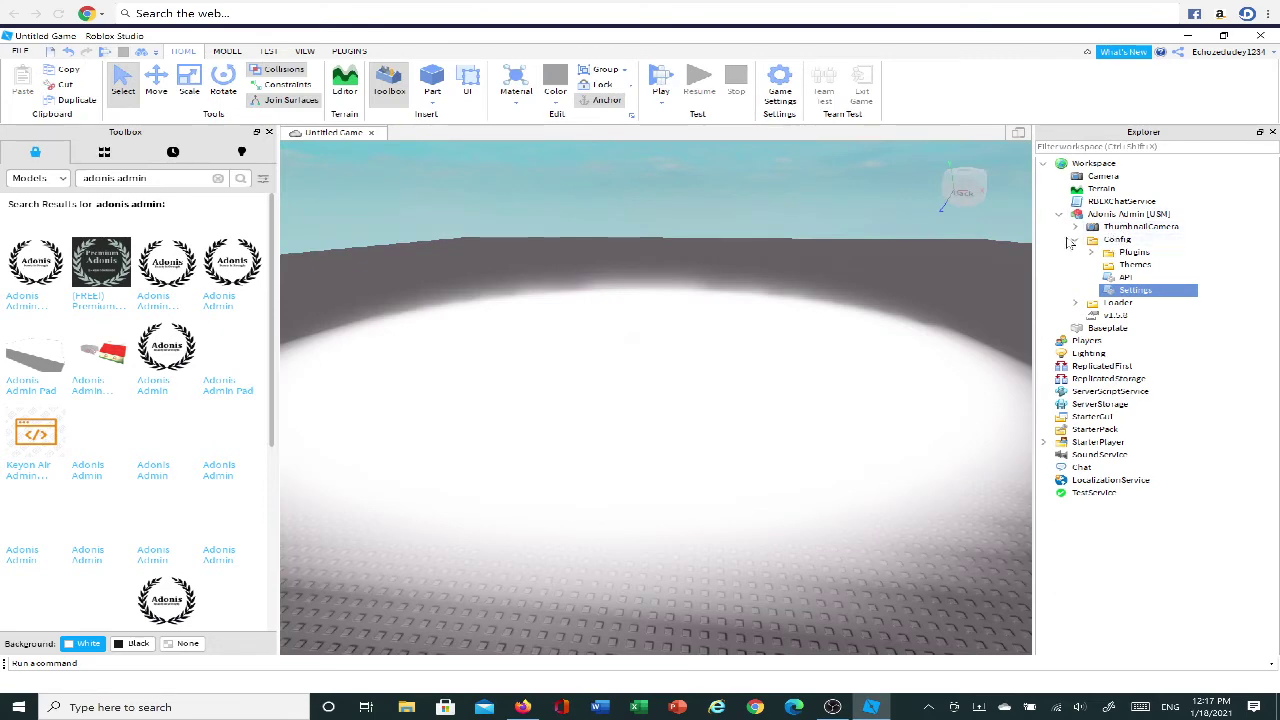
click(1112, 241)
click(1076, 241)
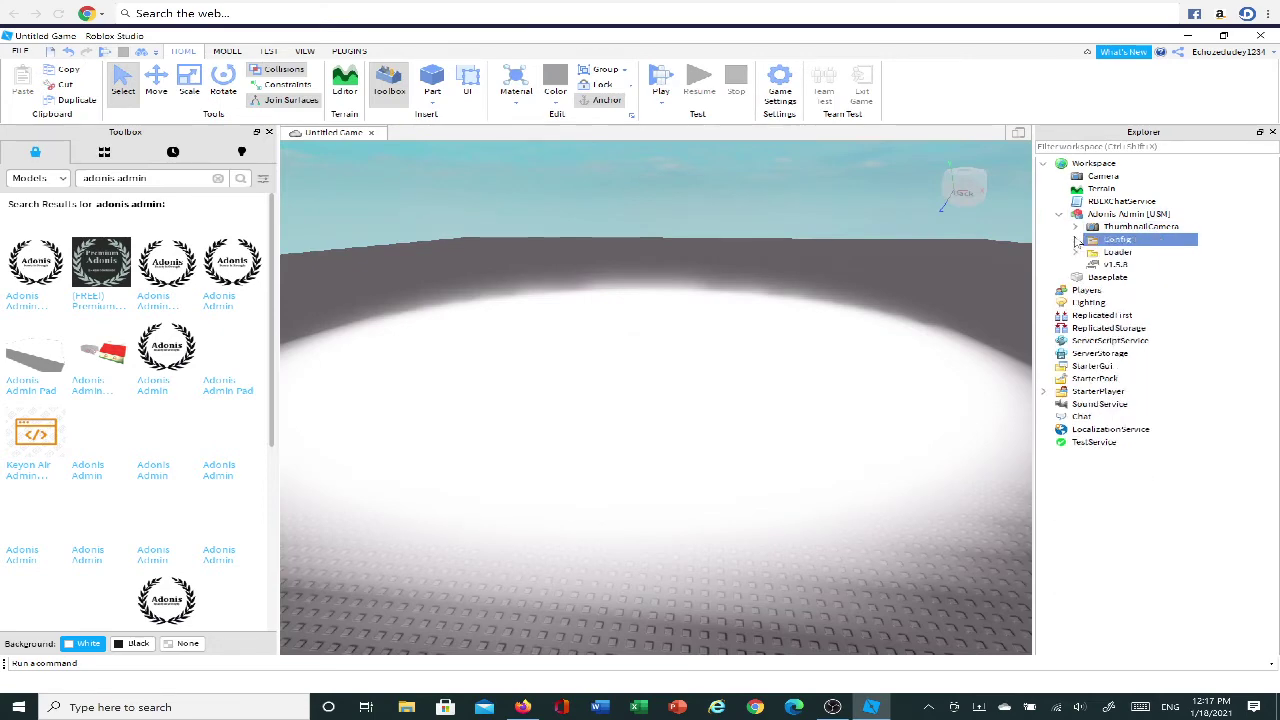
click(1076, 241)
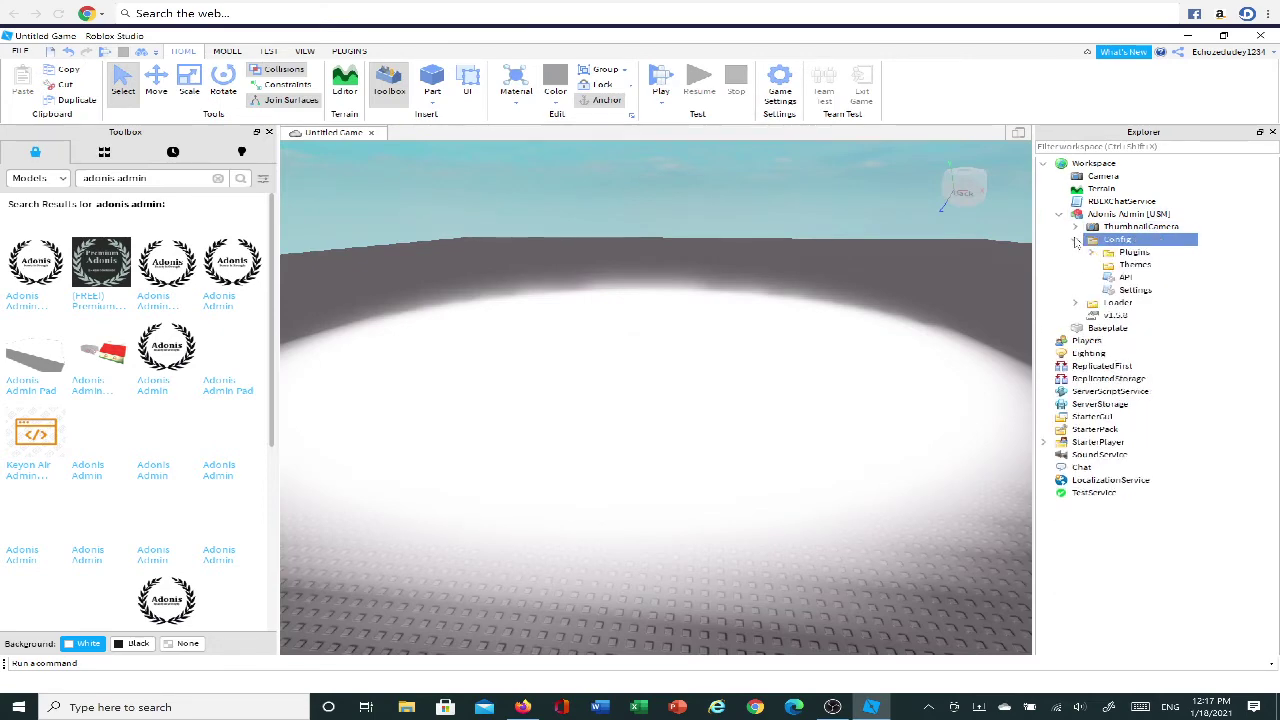
Open the Settings script and scroll down to the Admins, Owners and Creators entries.
double_click(1130, 290)
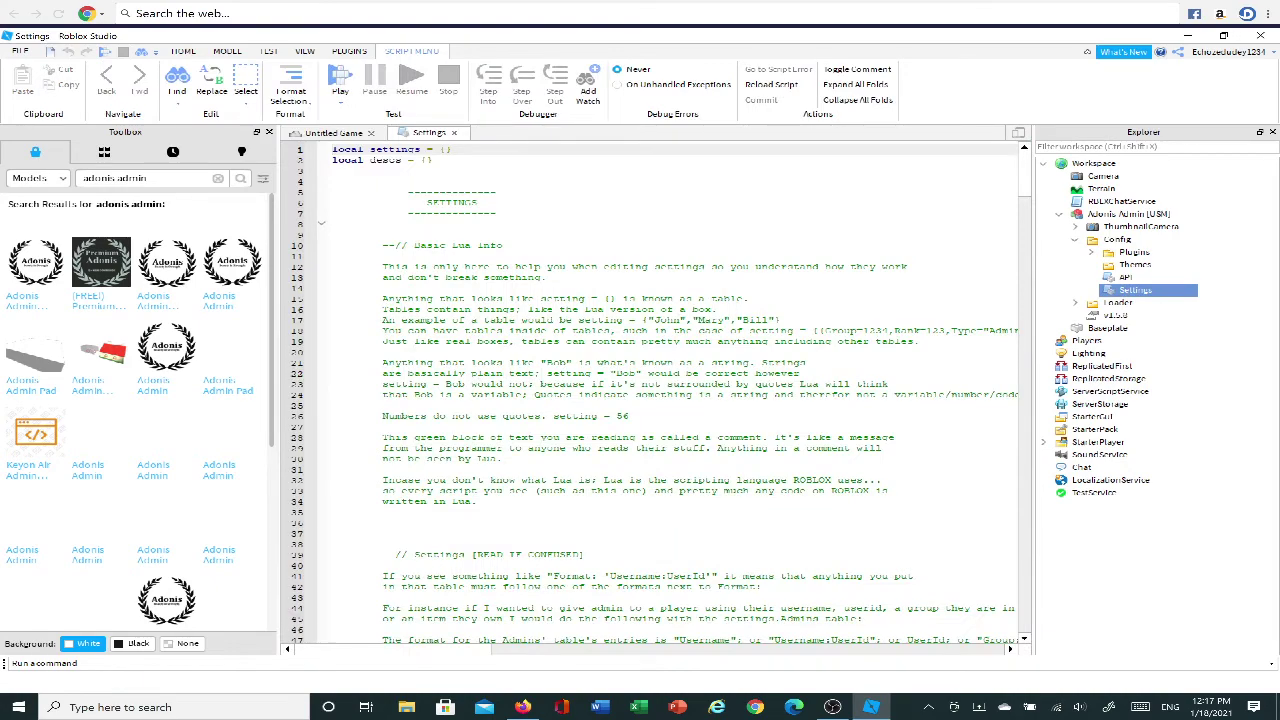
scroll(650, 390, down, 13)
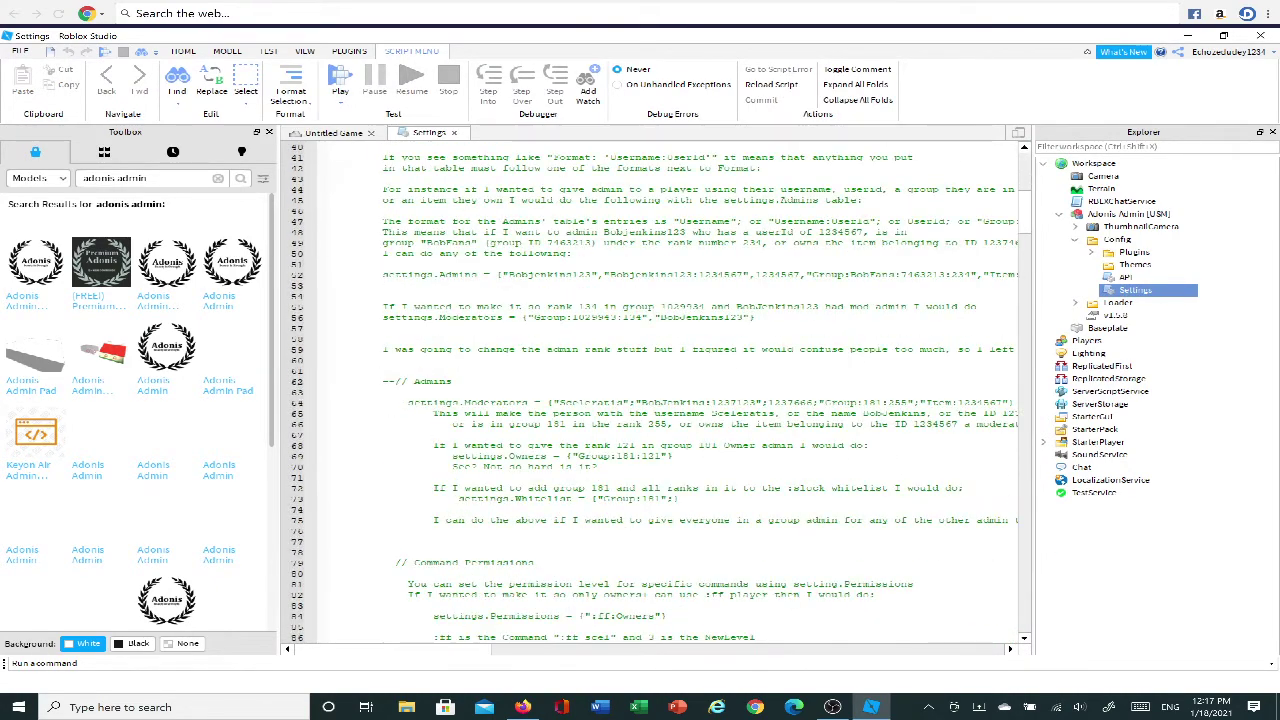
scroll(650, 390, down, 20)
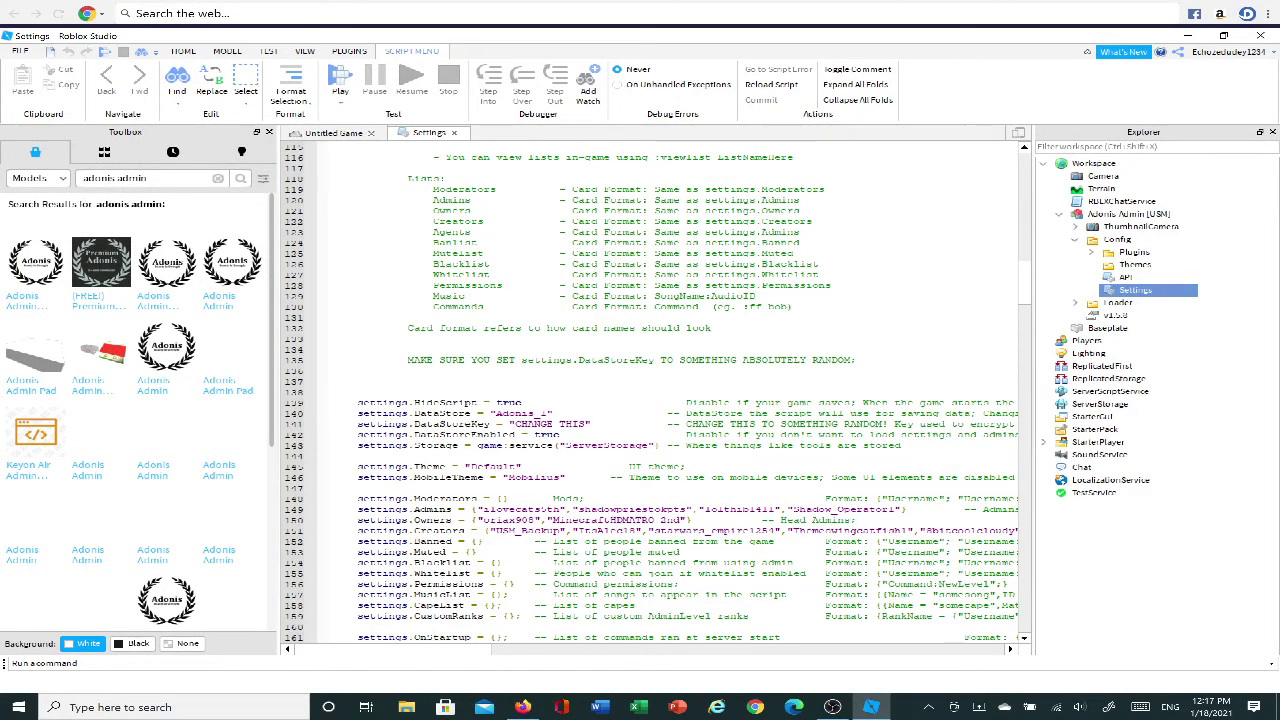
scroll(297, 432, down, 2)
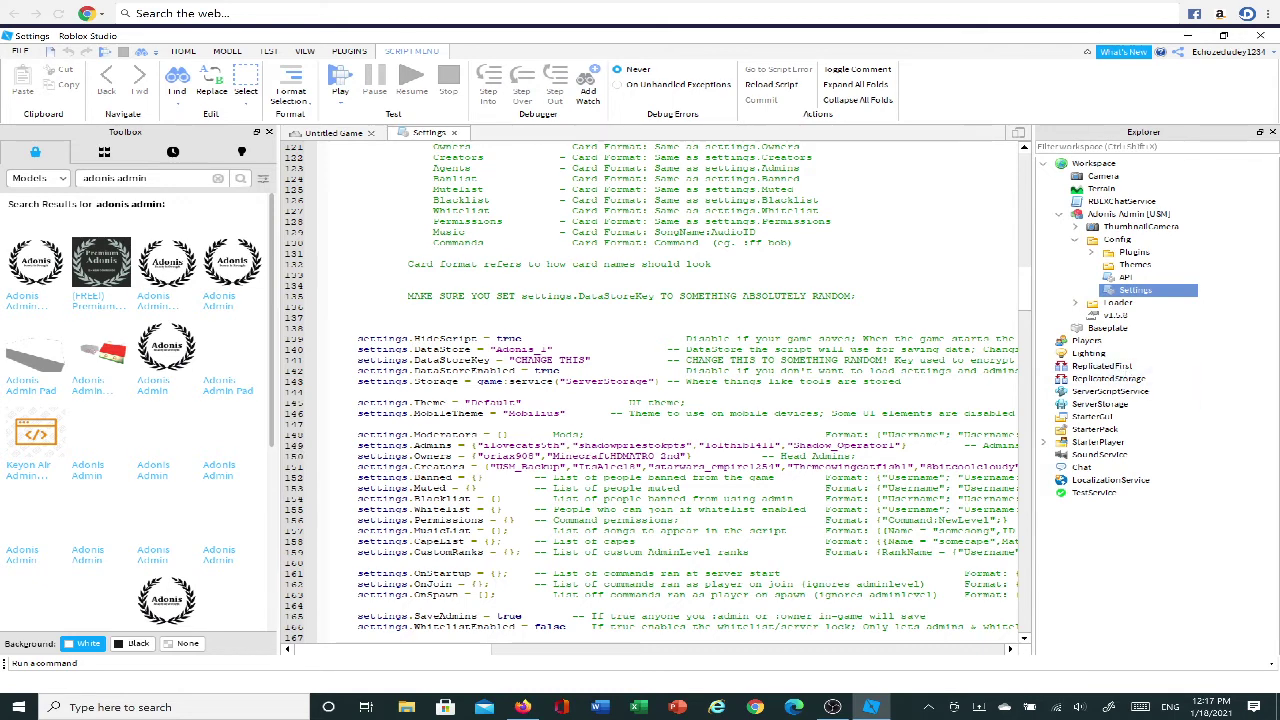
Delete the default names from settings.Admins, Owners and Creators on lines 149–151, leaving empty quotes.
drag(900, 446, 484, 446)
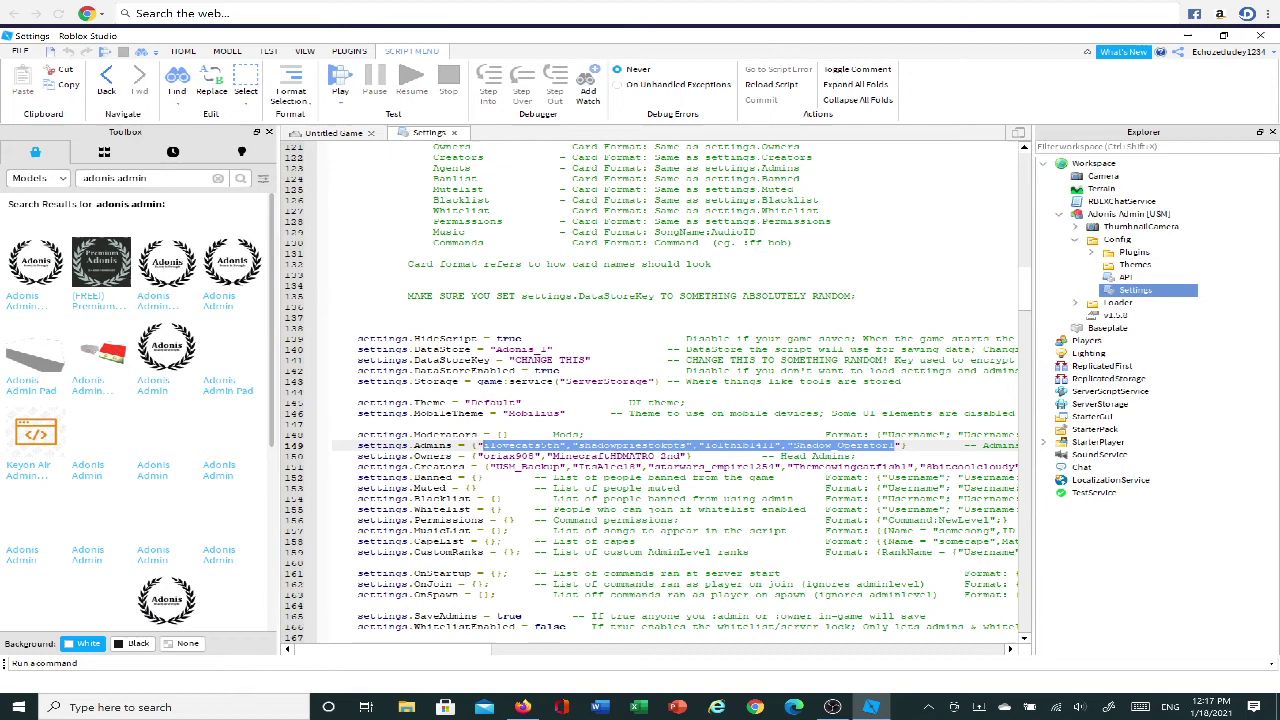
key(BackSpace)
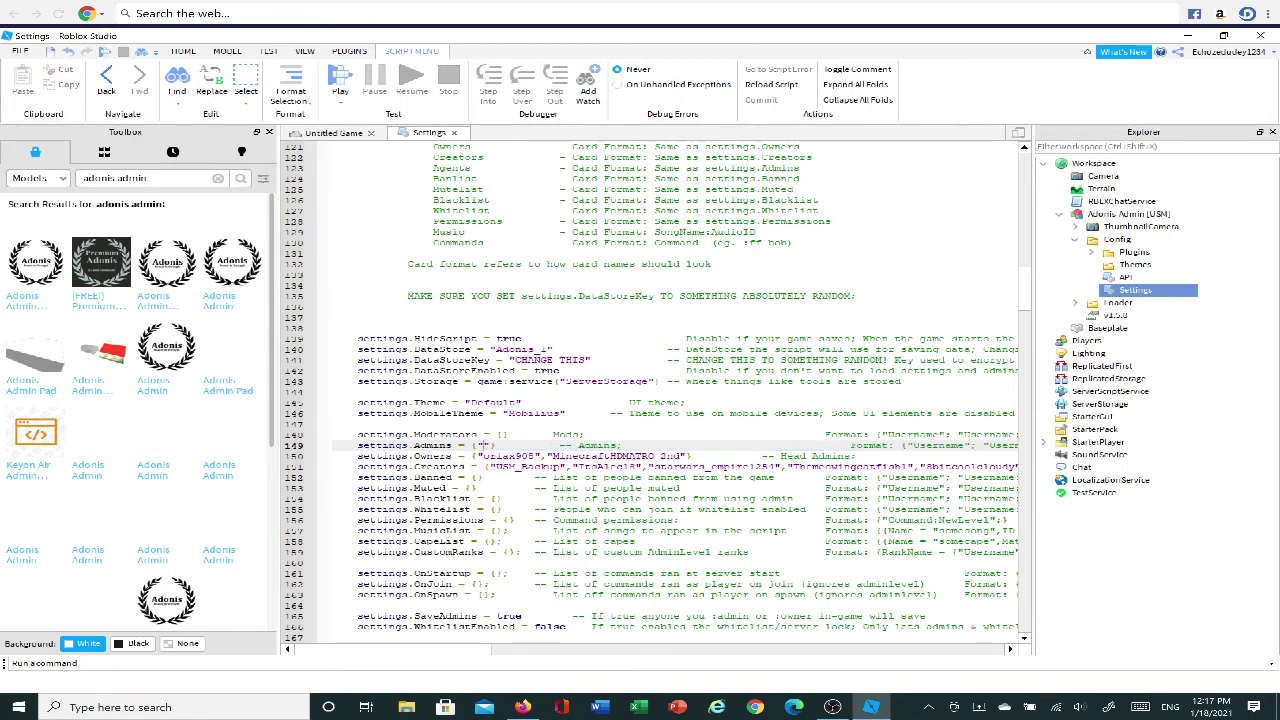
drag(681, 456, 483, 456)
key(BackSpace)
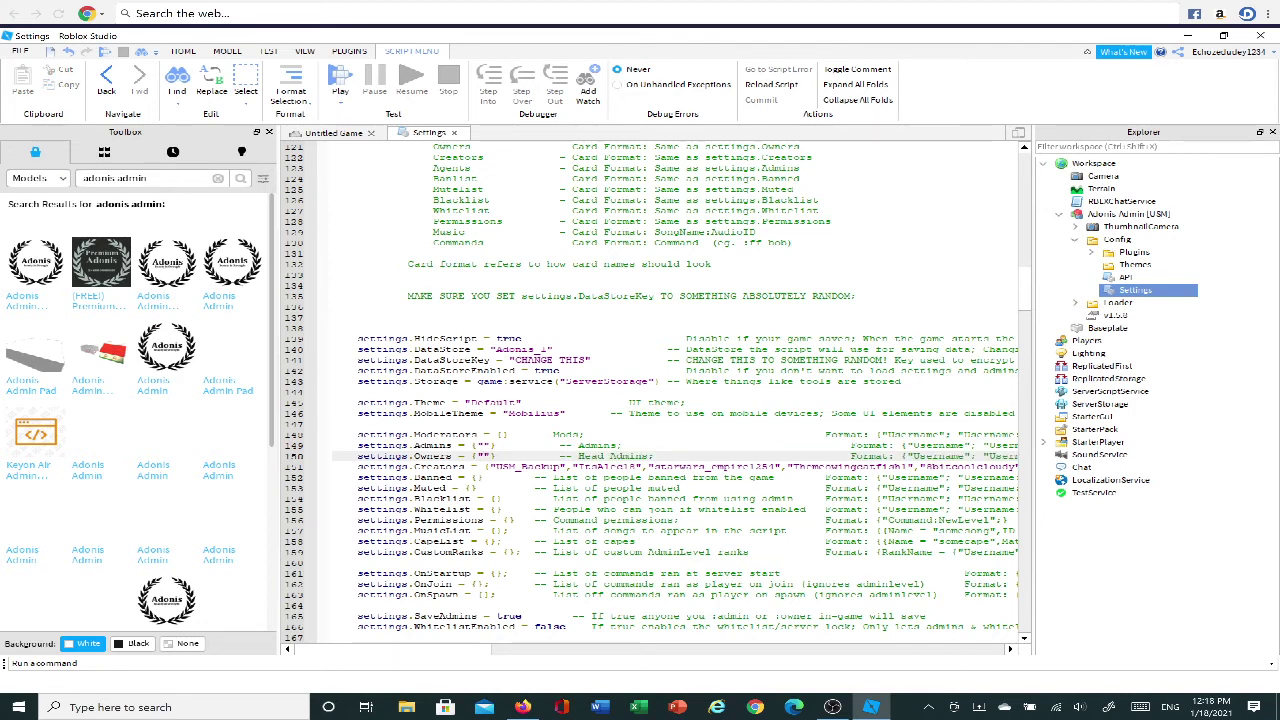
scroll(650, 390, right, 5)
drag(680, 467, 356, 467)
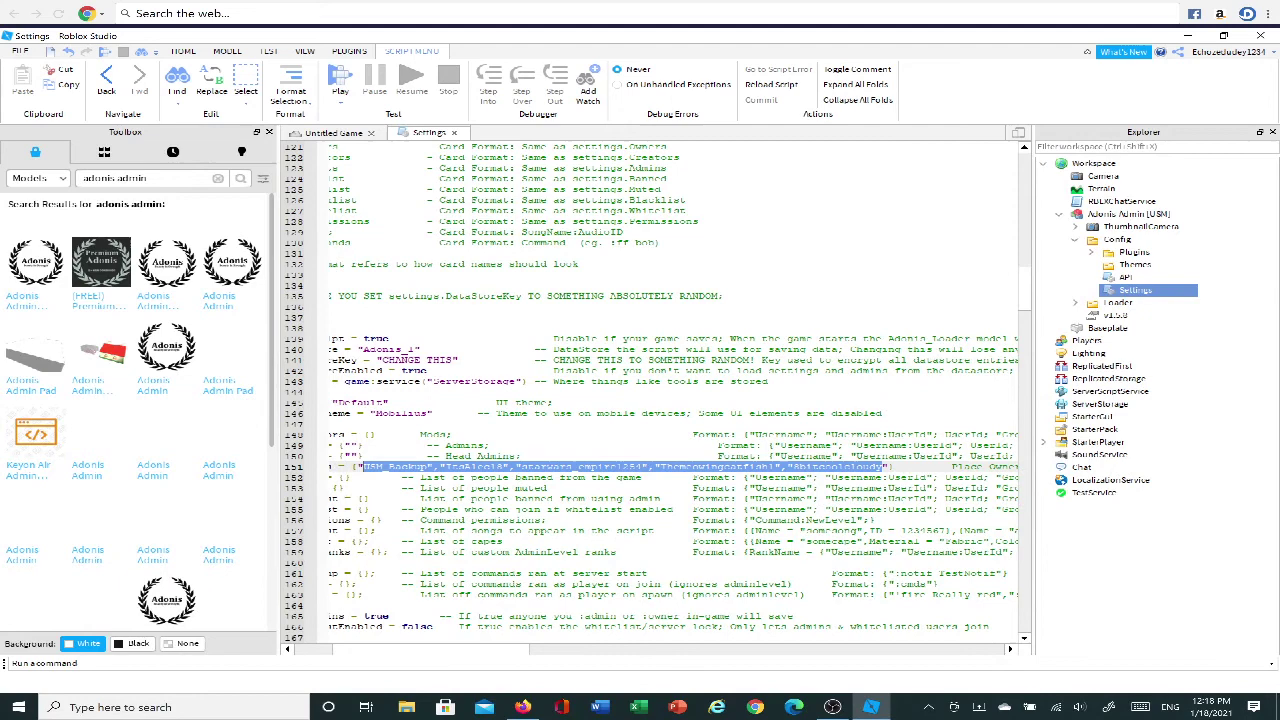
key(BackSpace)
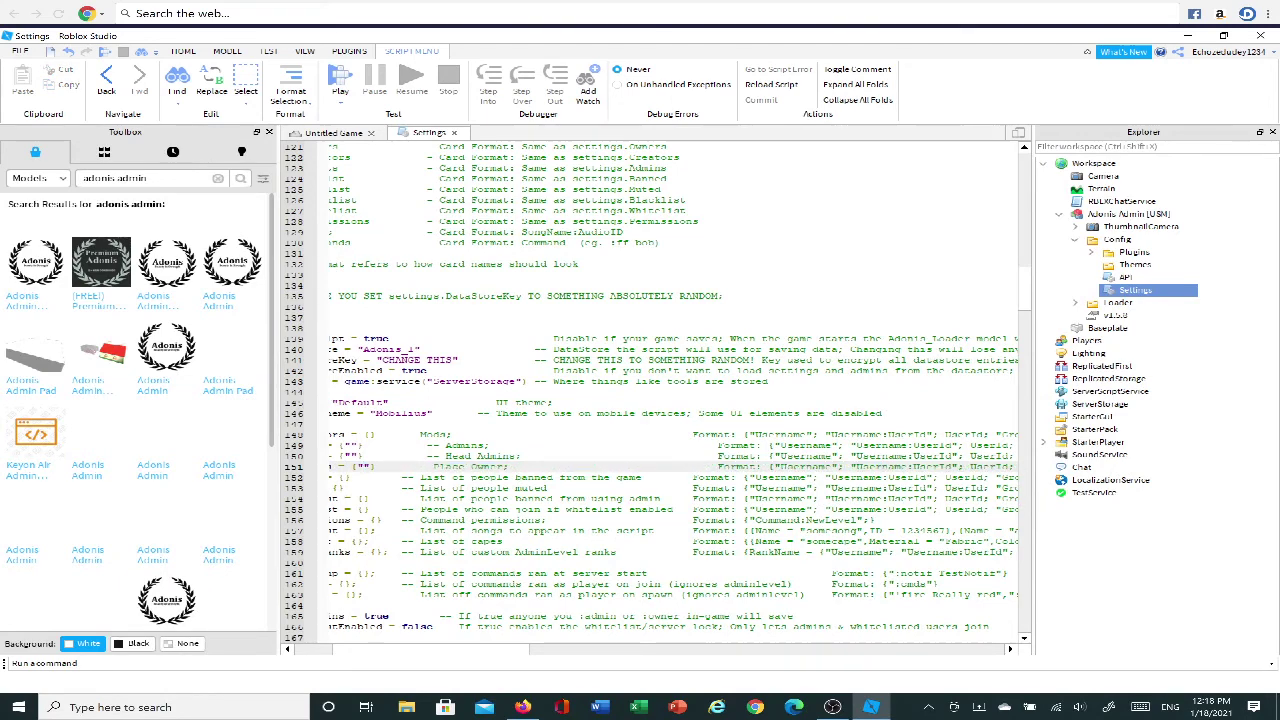
scroll(650, 390, left, 5)
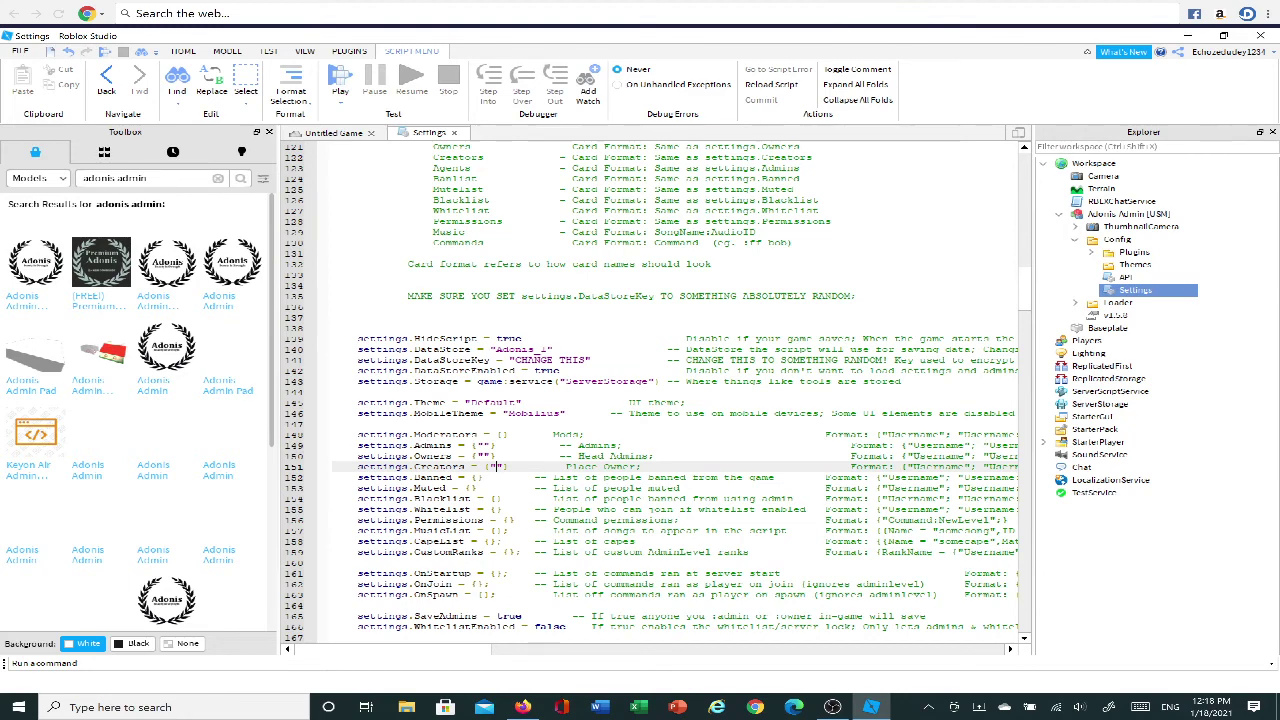
Type the user's own username inside the settings.Creators quotes on line 151.
text(Echoz)
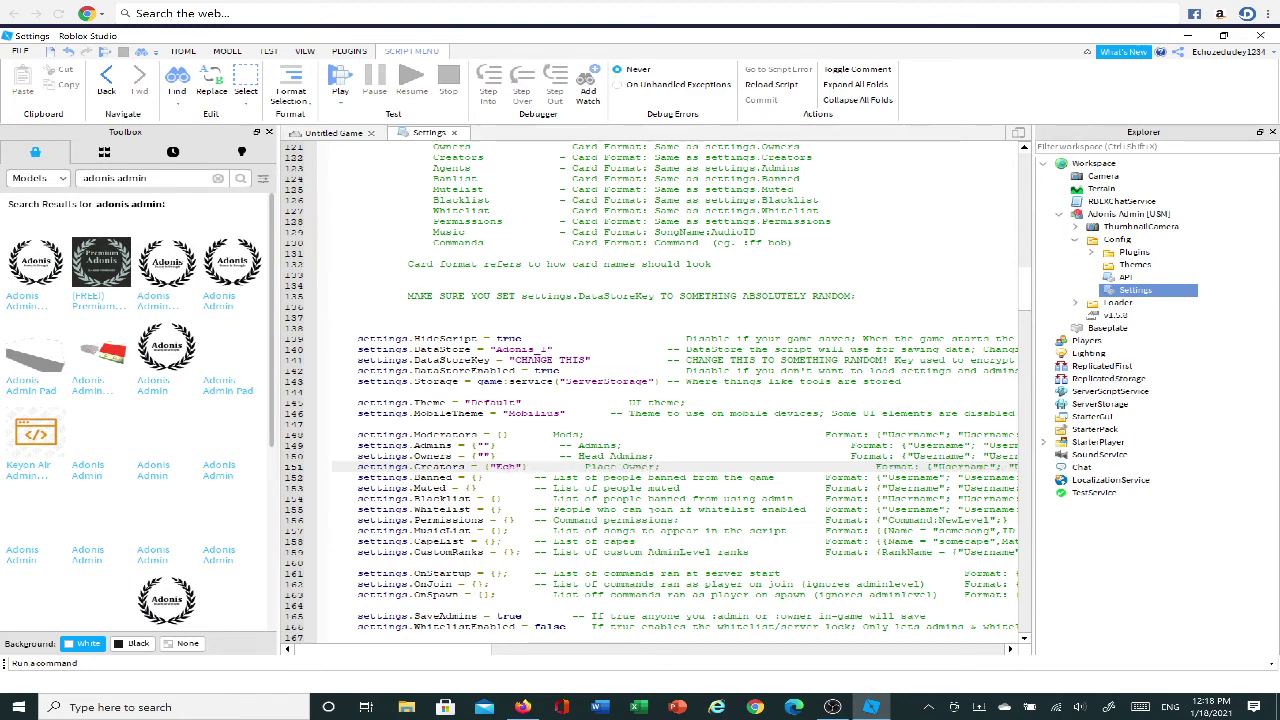
text(edudey12)
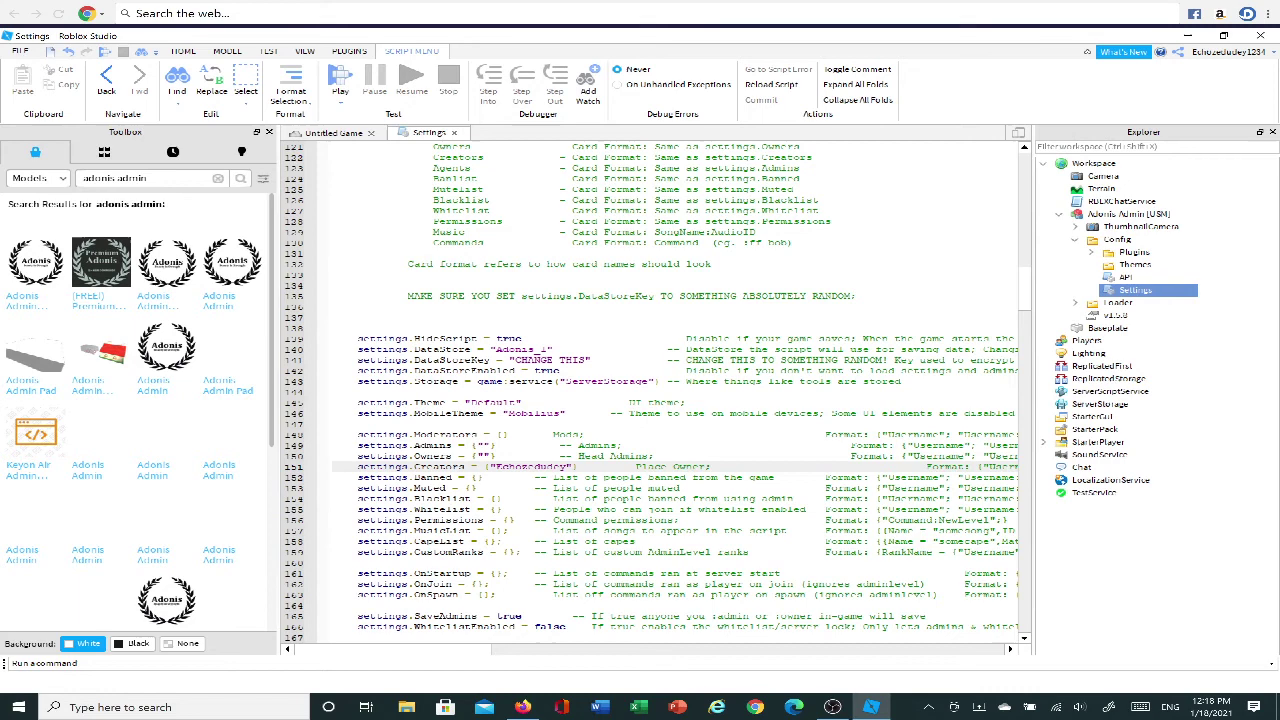
text(34)
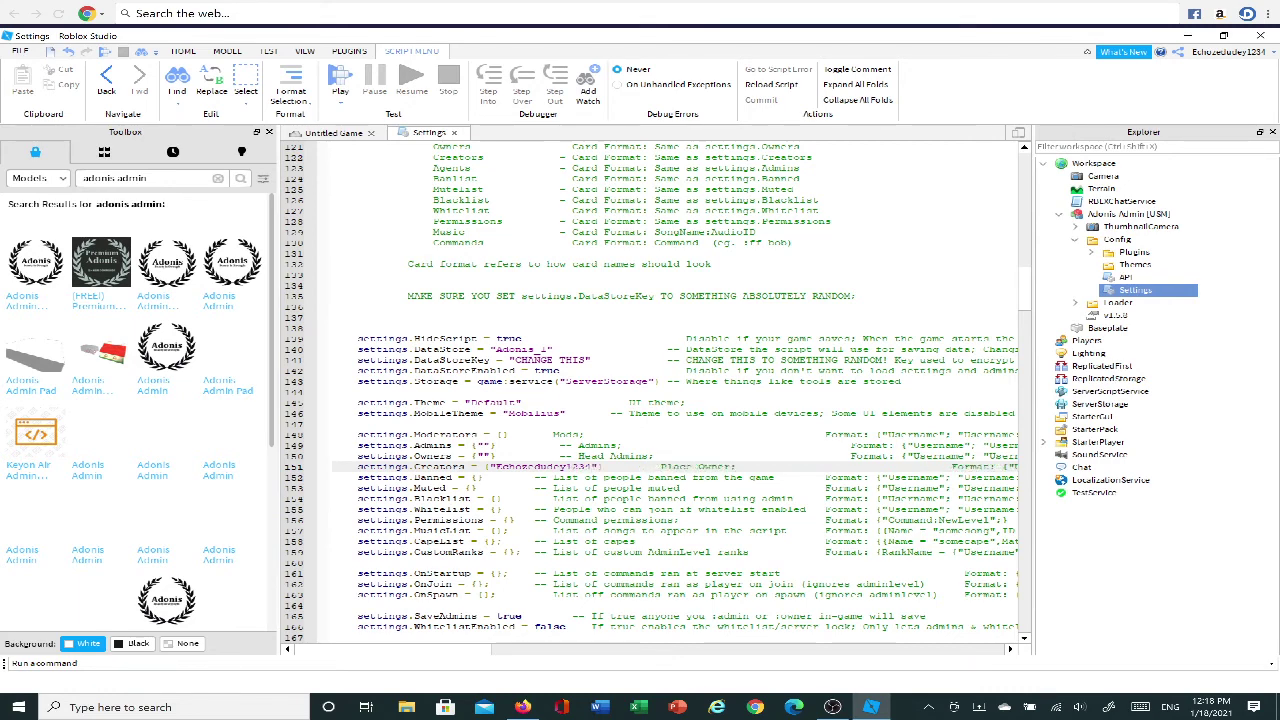
click(481, 456)
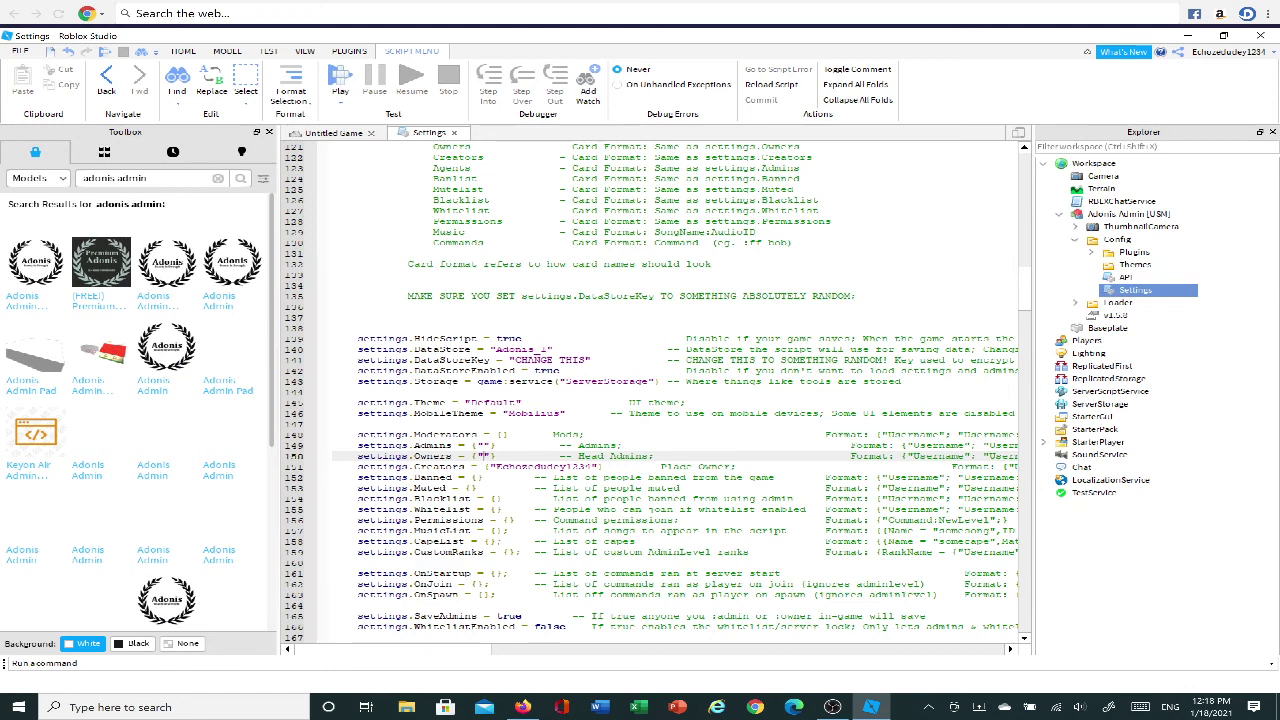
Enter one friend's username in settings.Owners and another friend's username in settings.Admins.
text(xXSim)
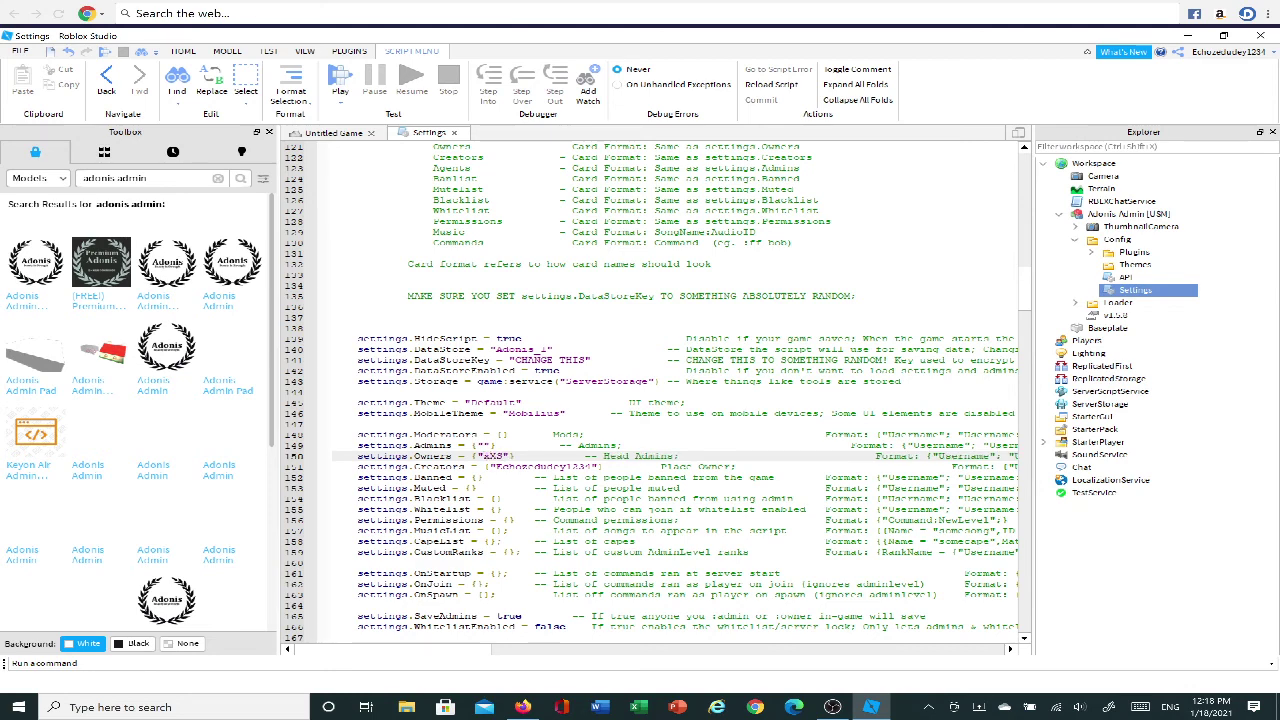
text(onDeCat)
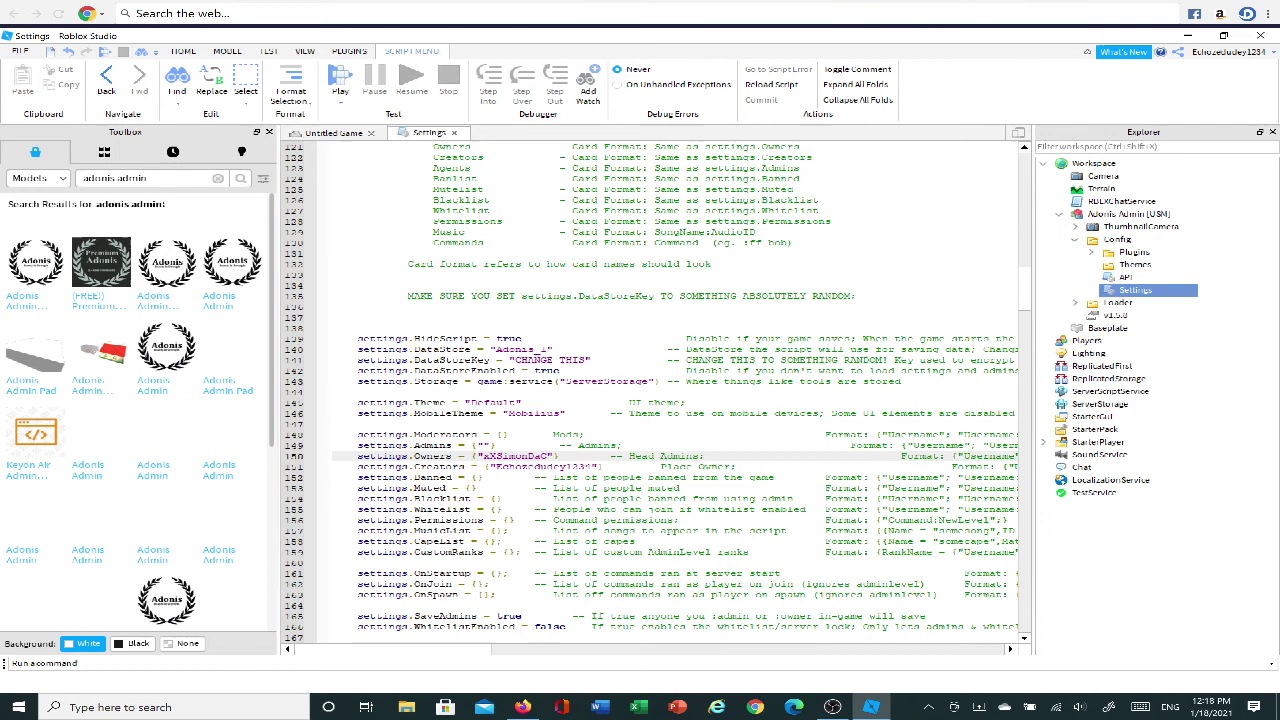
text(Xx)
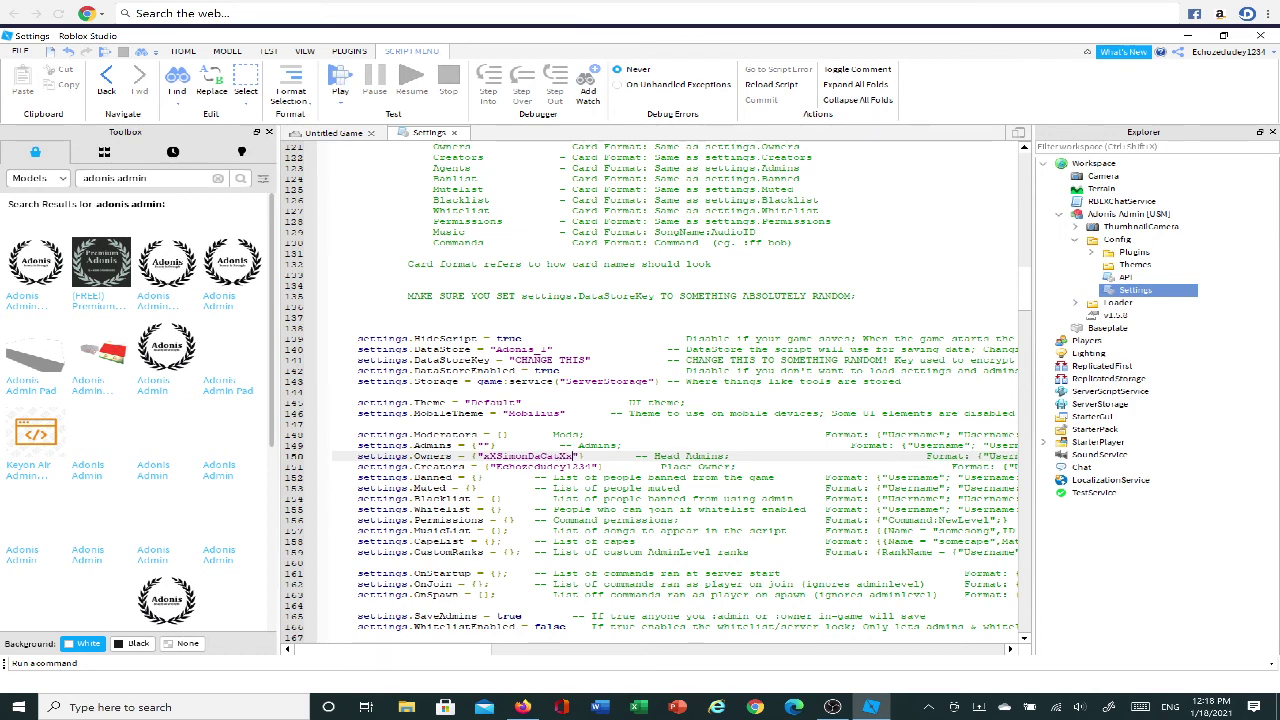
click(483, 445)
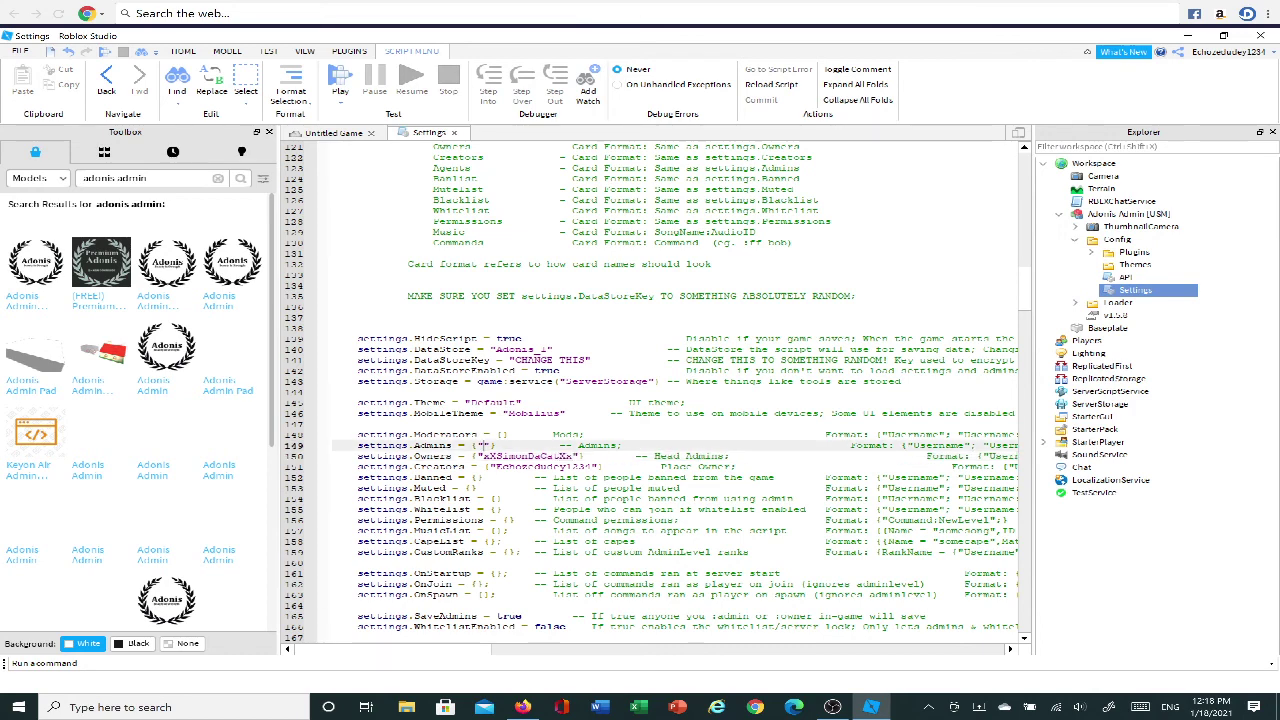
text(tvm)
text(nMeDie)
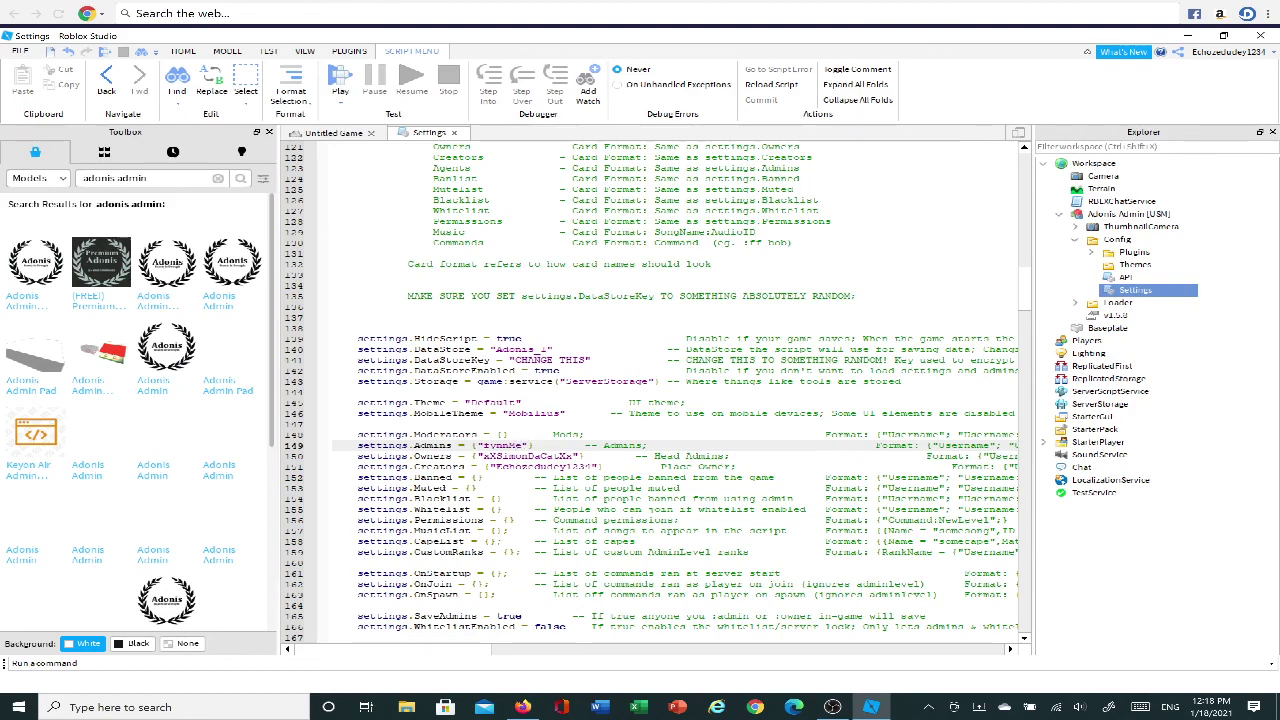